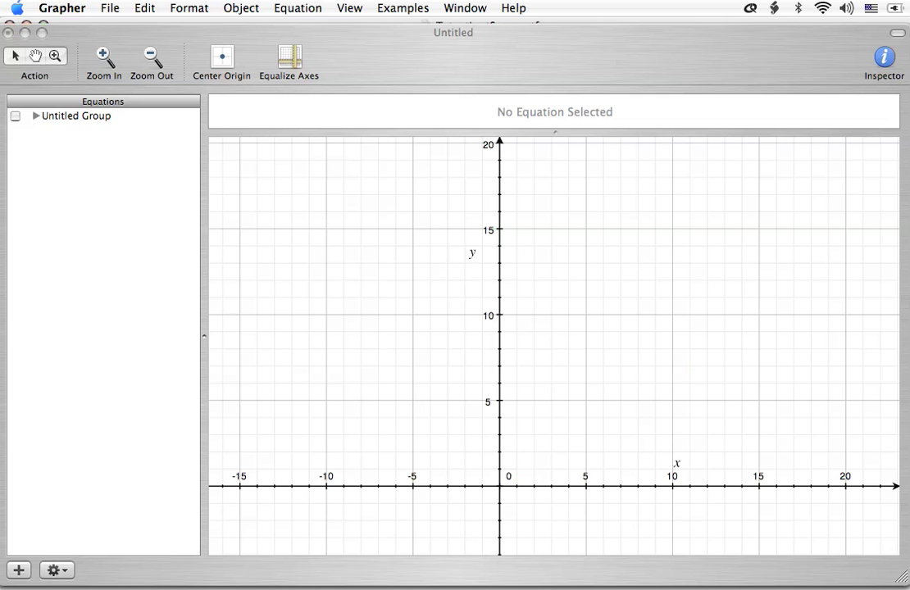
Step: Add a new equation y = x^2 so the parabola plots with its vertex at the origin
left_click(35, 55)
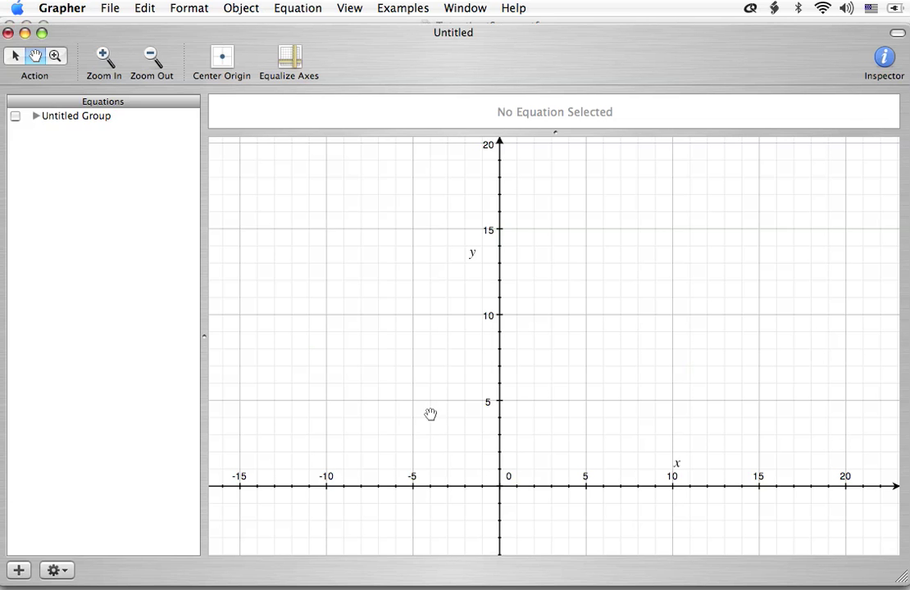
key("alt+super+n")
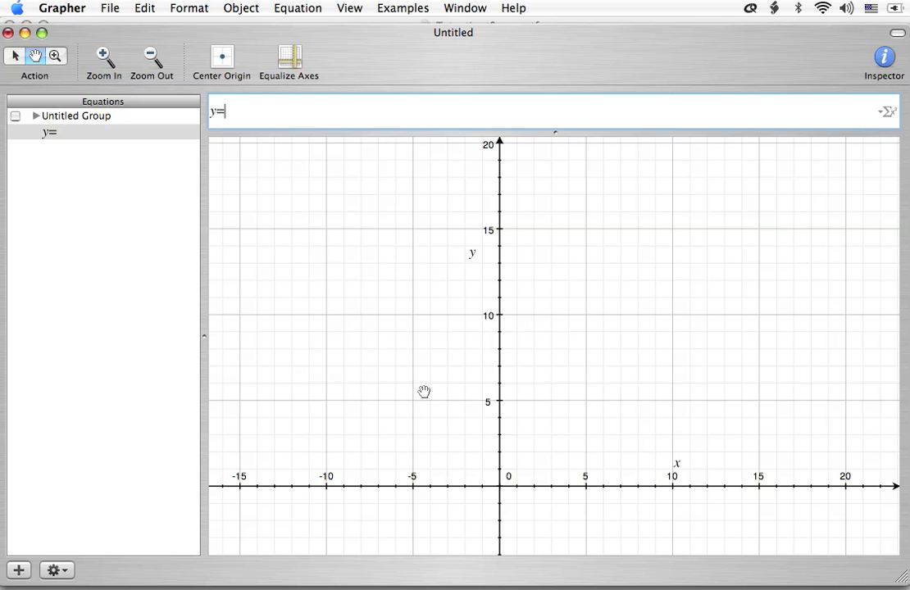
type("x^2")
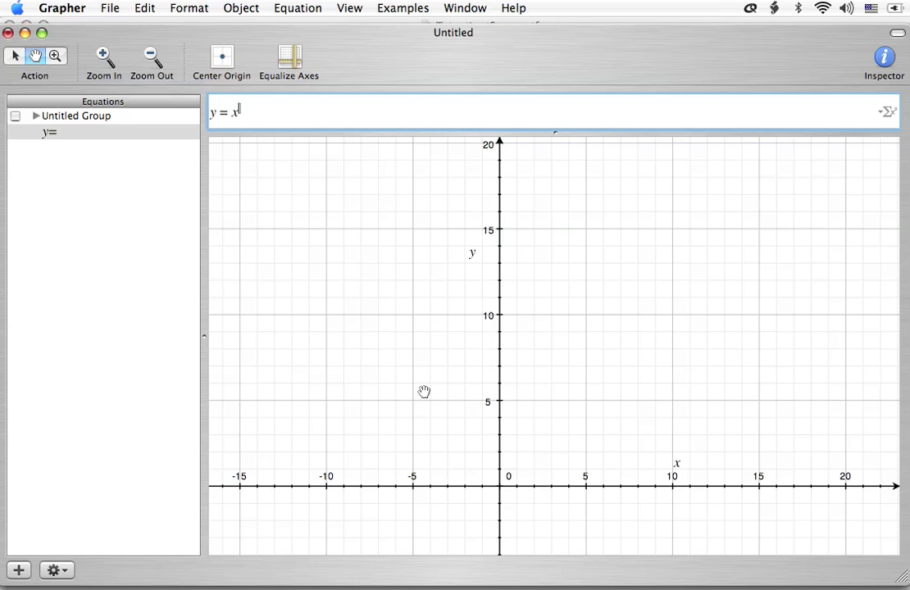
key("Return")
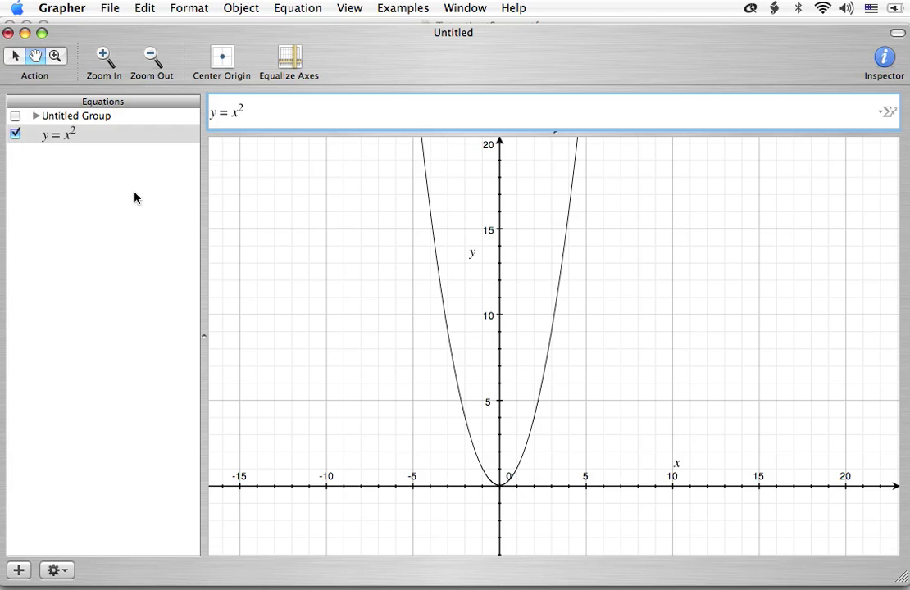
Step: Replace the default y= with the check equation 16 = (-4)^2
key("super+n")
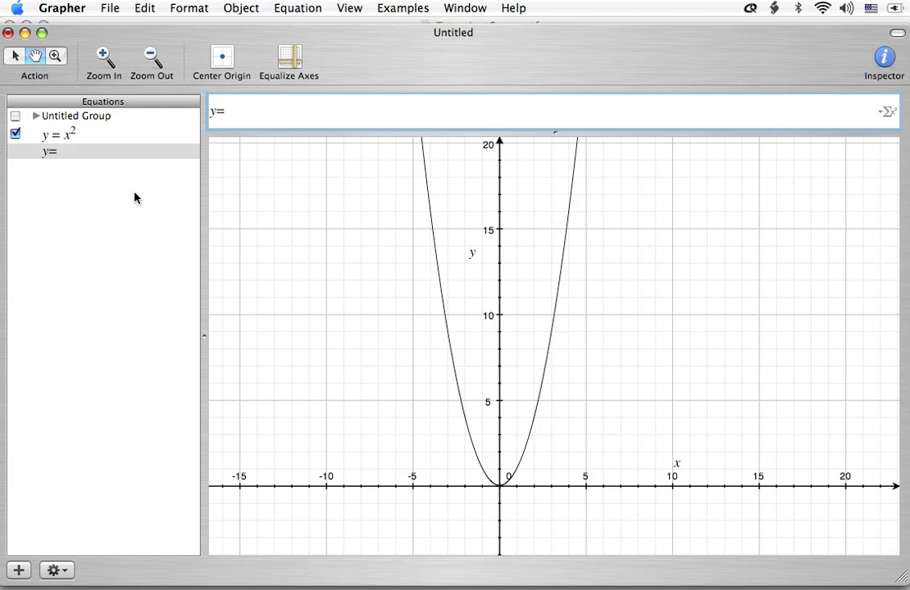
key("BackSpace")
key("BackSpace")
type("(-4)^2")
key("Left")
key("Left")
key("Left")
key("Left")
key("Left")
key("Left")
type("16 =")
key("Return")
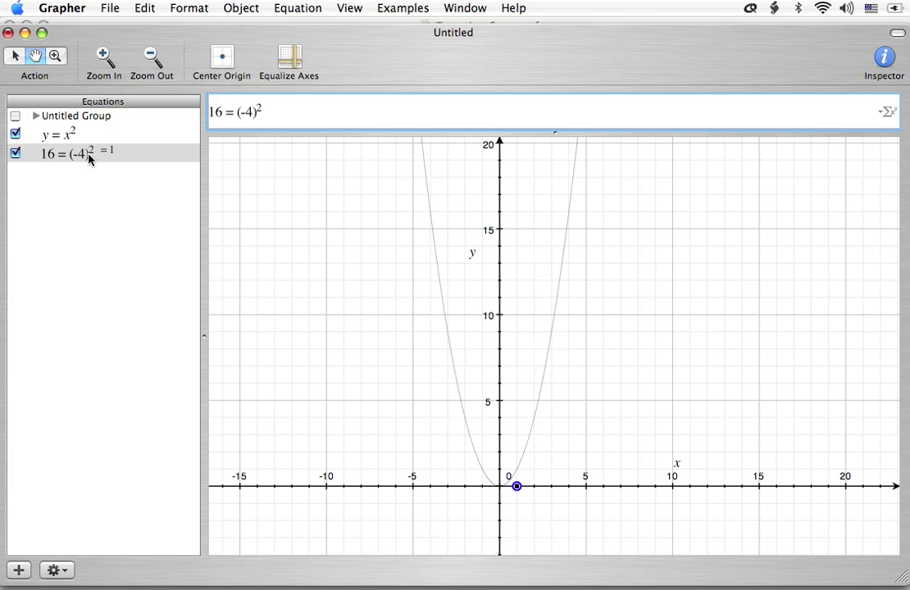
Step: Test the check as 15 = (-4)^2, then restore it to 16 = (-4)^2
left_click(220, 114)
key("BackSpace")
type("5")
key("Return")
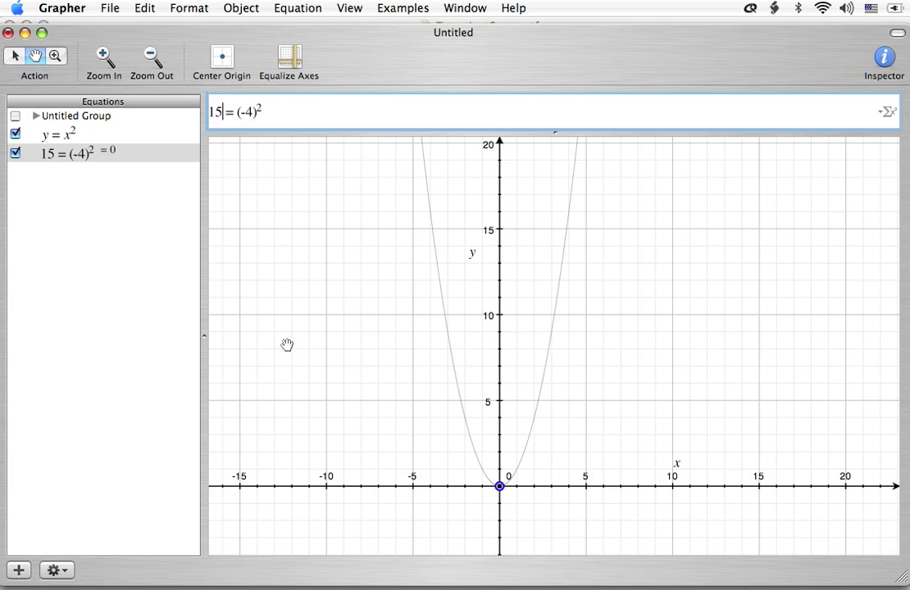
key("BackSpace")
type("6")
key("Return")
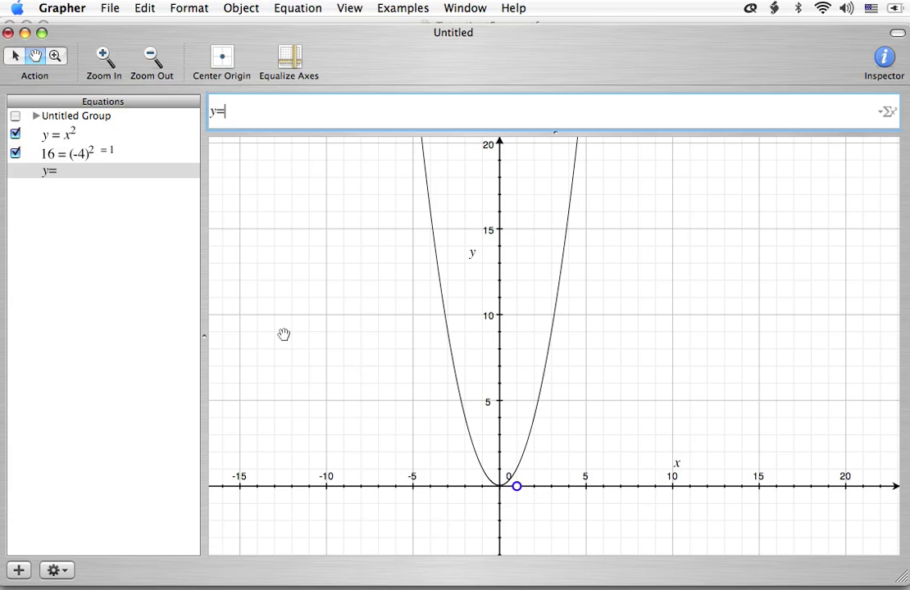
Step: Enter the check equation 9 = (-3)^2
key("BackSpace")
key("BackSpace")
type("(-3")
key("Right")
type("^2")
key("Left")
key("Left")
key("Left")
key("Left")
key("Left")
type("9 =")
key("Return")
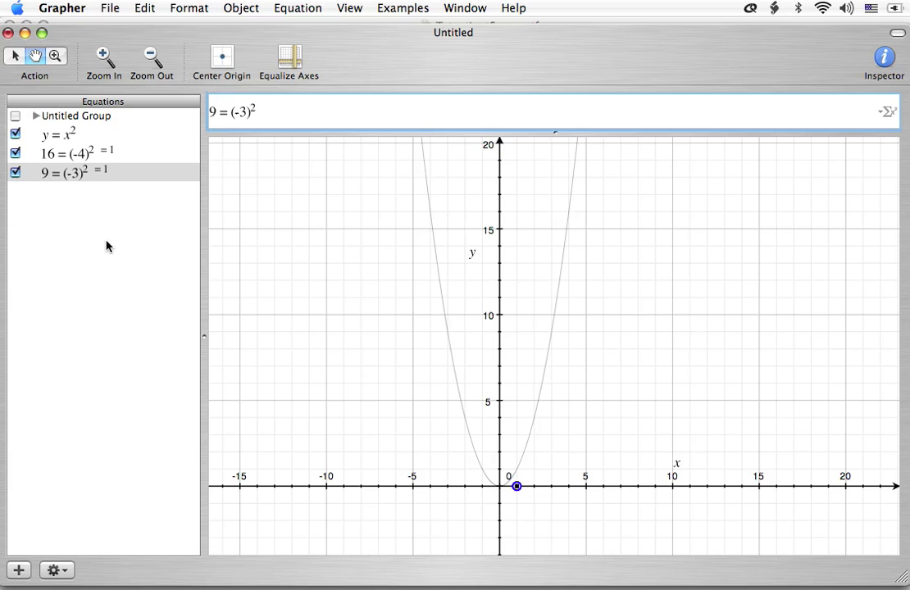
Step: Add check equations 4 = (-2)^2 and 1 = (-1)^2
key("super+shift+n")
type("y=")
key("BackSpace")
key("BackSpace")
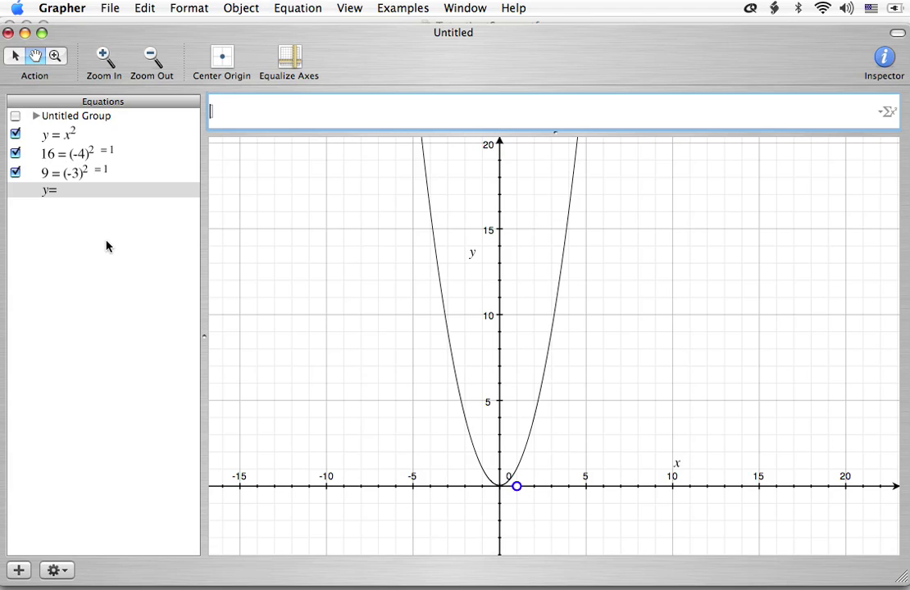
type("4 = (-2)^2")
key("Return")
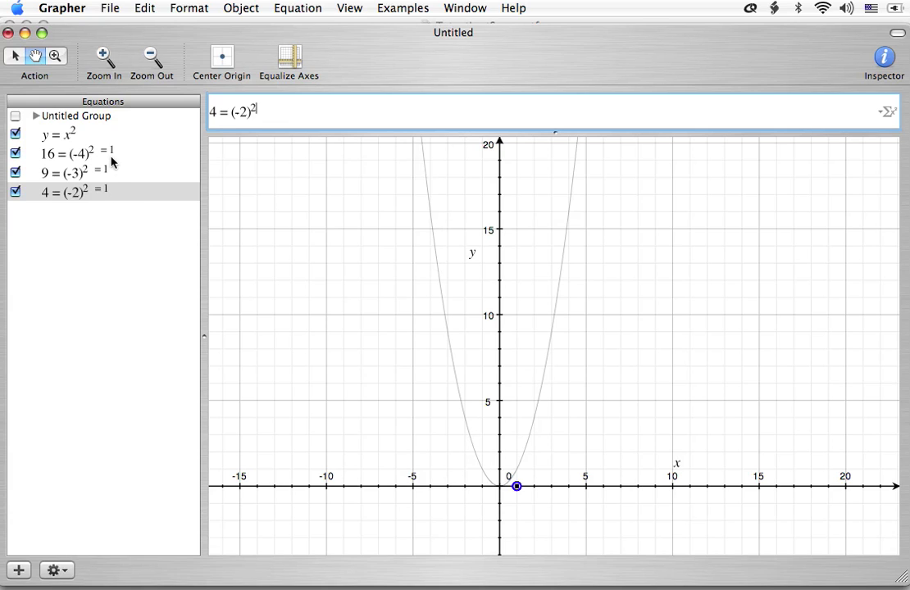
key("super+alt+n")
key("BackSpace")
Step: Add check equations 0 = 0^2, 1 = 1^2 and 4 = 2^2
key("BackSpace")
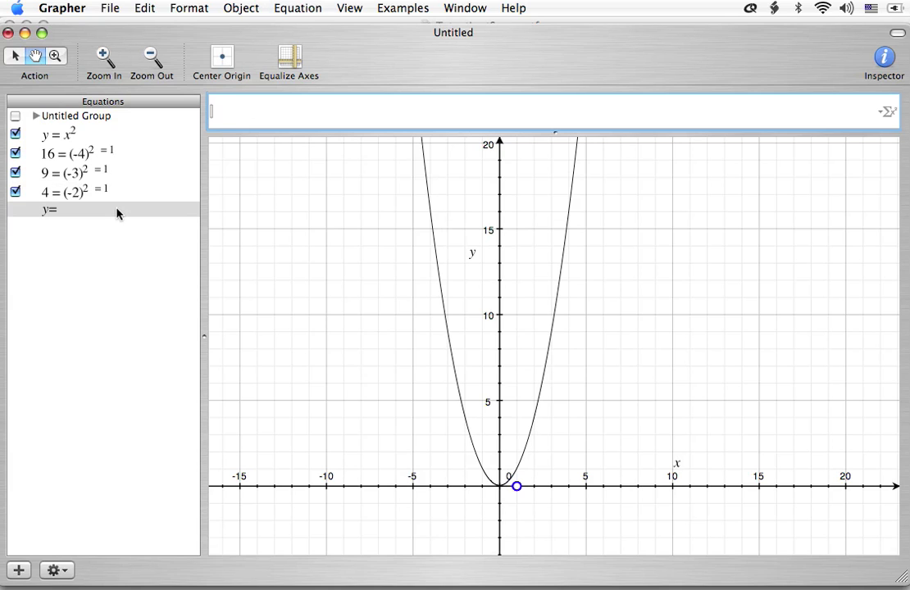
type("1 = (-1)^2")
key("Return")
key("Return")
key("BackSpace")
key("BackSpace")
type("0 =")
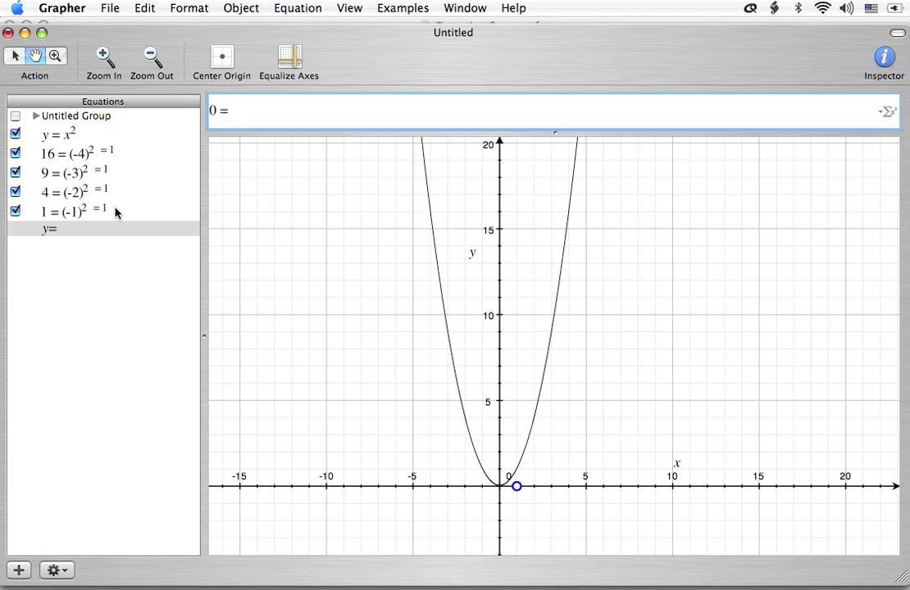
type(" 0^2")
key("Return")
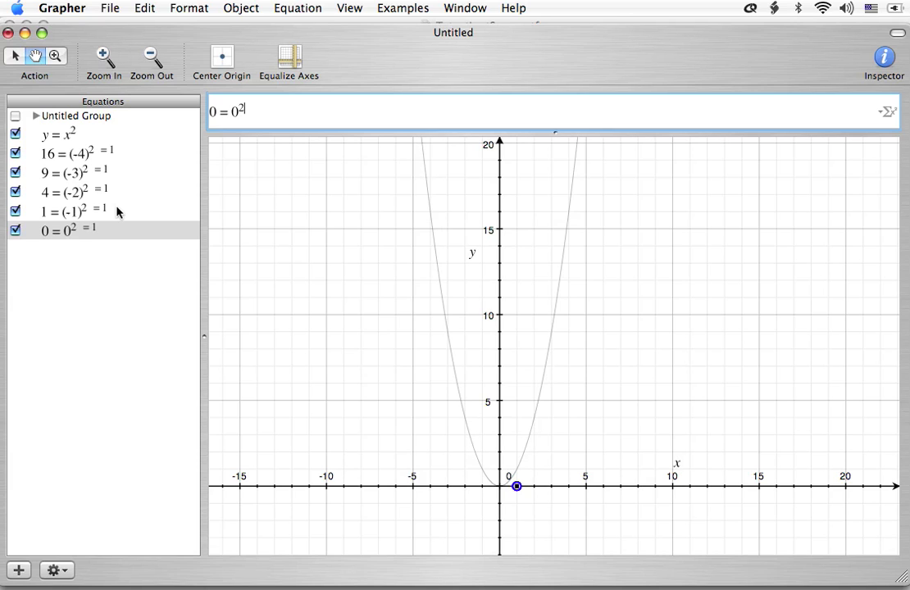
type("1=1^2")
key("Return")
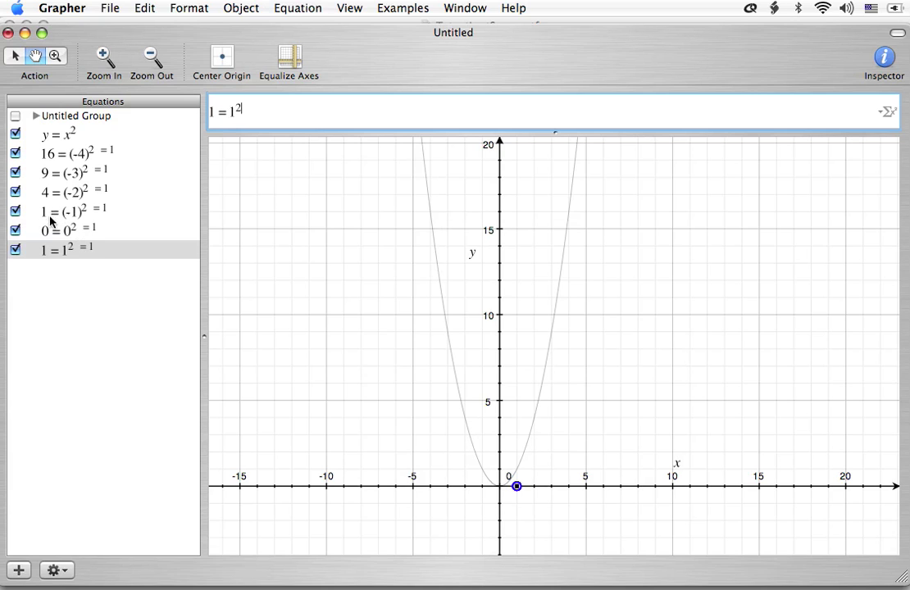
key("super+alt+n")
key("BackSpace")
key("BackSpace")
type("4 = 2^2")
key("Return")
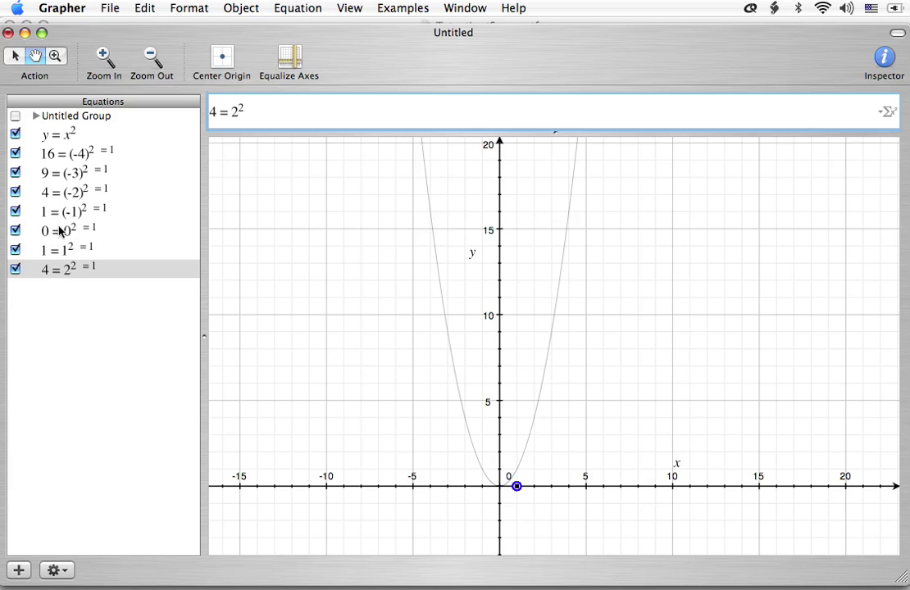
Step: Add 9 = 3^2 and begin typing the final check 16 = 4^2
key("super+shift+n")
key("BackSpace")
key("BackSpace")
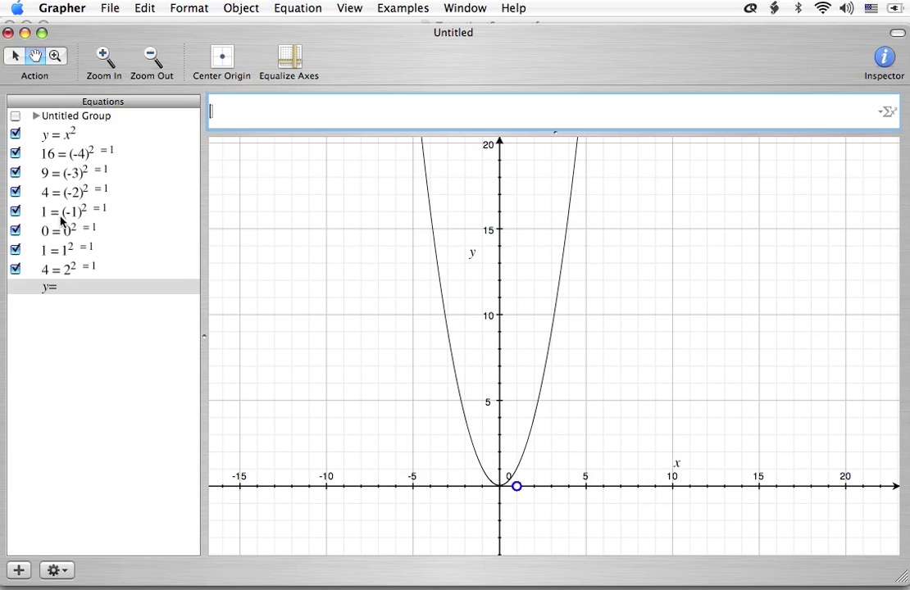
type("9 = 3^2")
key("Return")
key("super+shift+n")
type("16")
key("BackSpace")
key("BackSpace")
key("BackSpace")
key("BackSpace")
type("16 = 4")
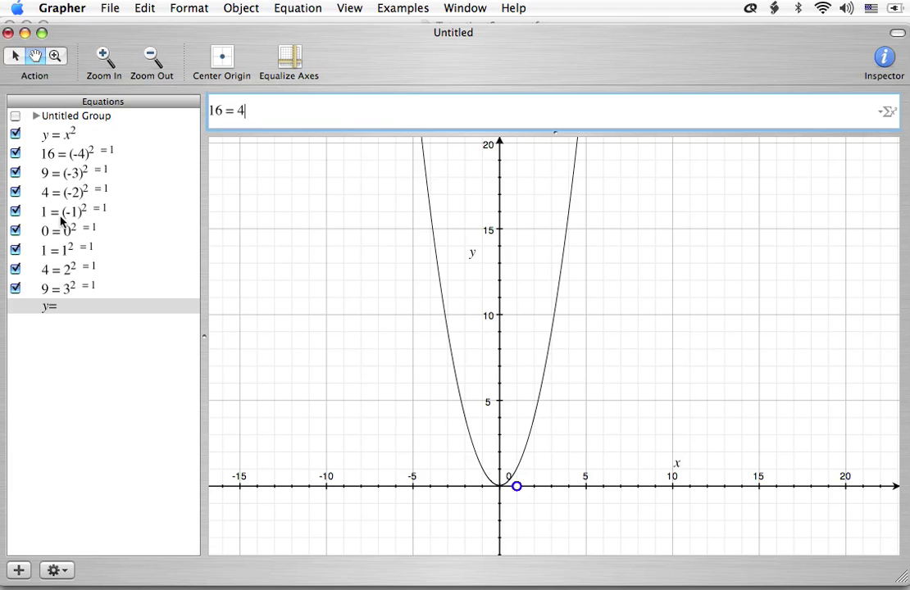
type("^2")
key("Return")
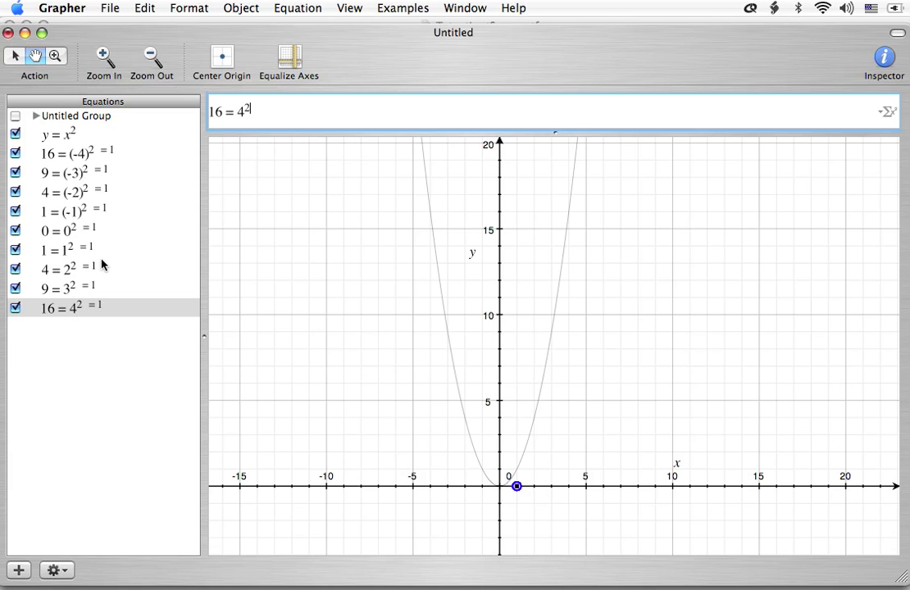
key("Return")
type("(x, y) = (-4, 16")
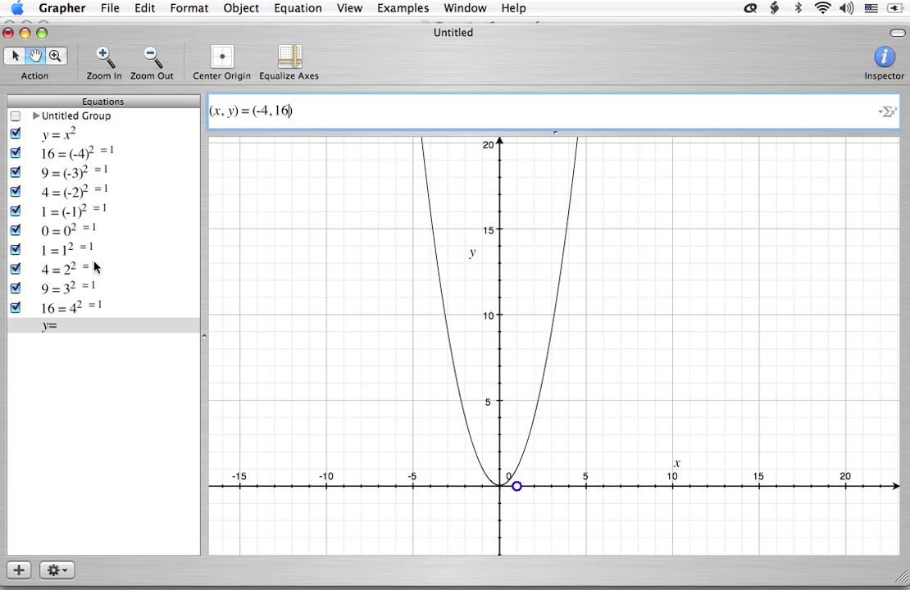
key("Return")
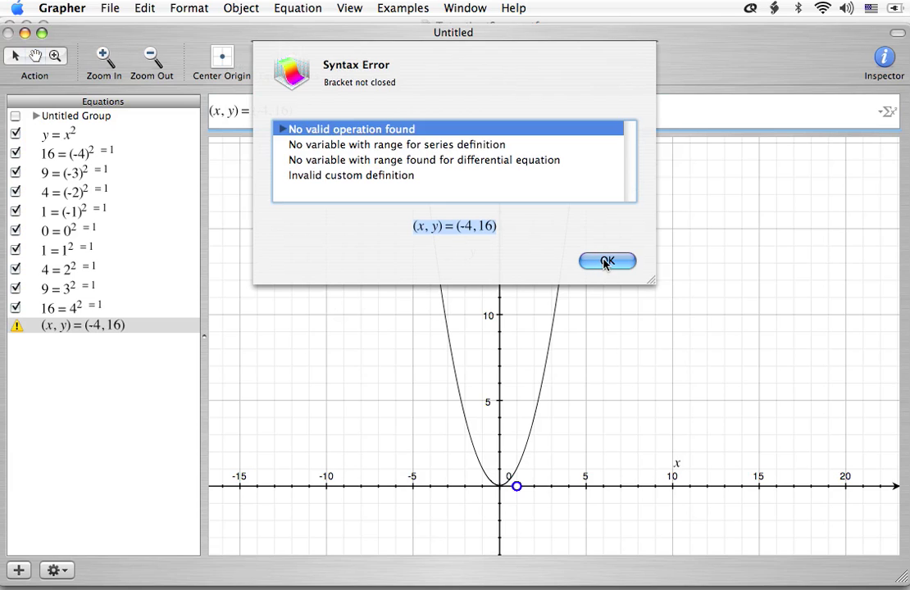
left_click(605, 261)
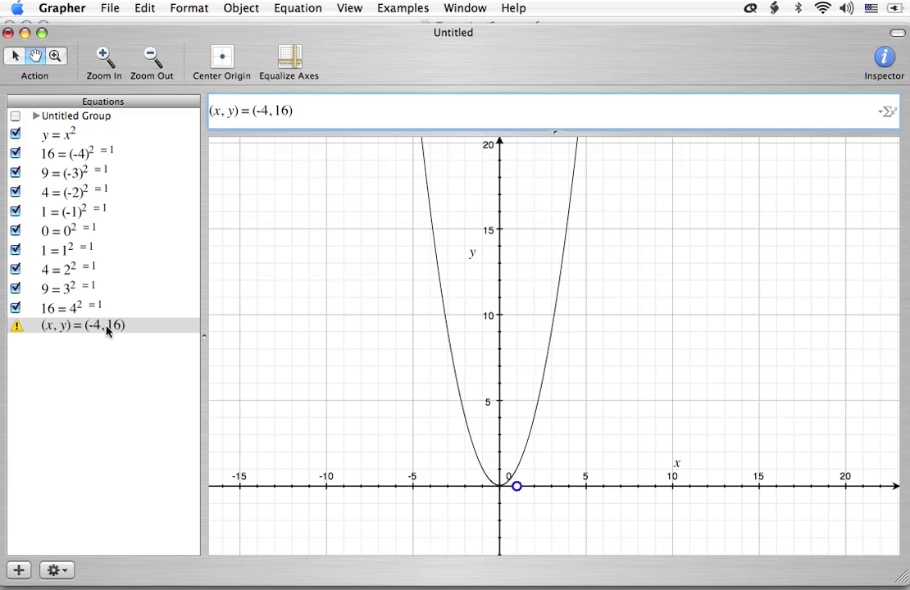
left_click(107, 328)
key("Delete")
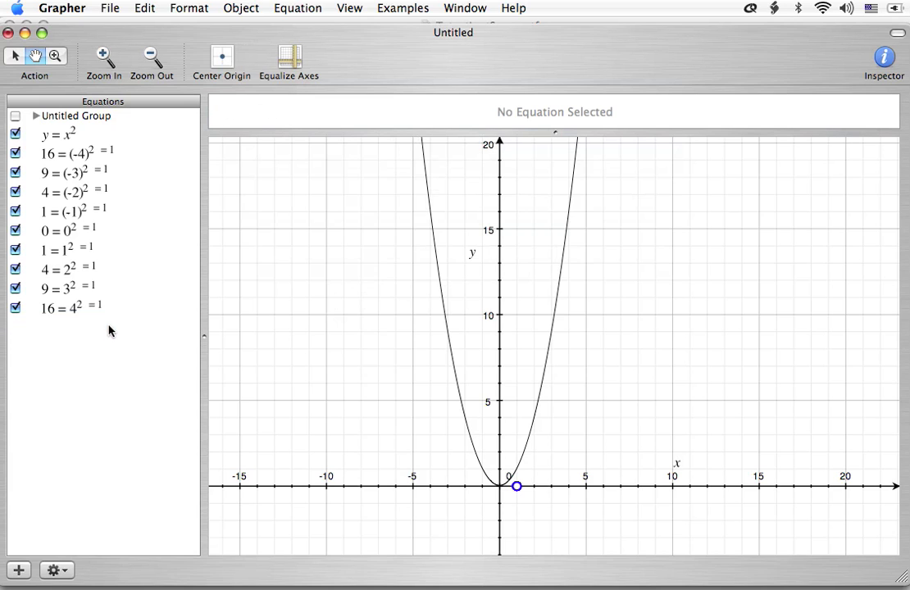
Step: Define the function f(x) = x^2 as a new equation
key("super+alt+n")
key("BackSpace")
key("BackSpace")
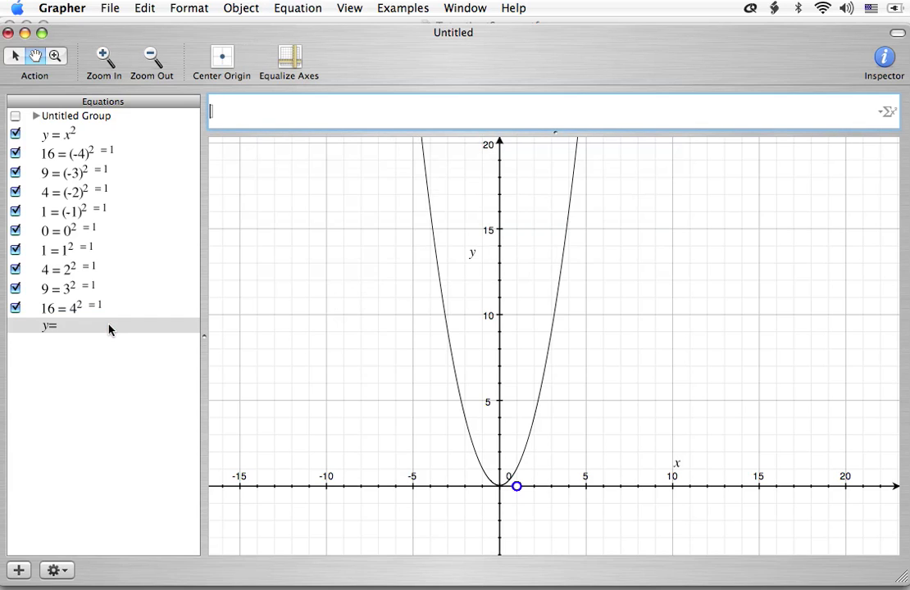
type("f(x) =")
type("x^2")
key("Return")
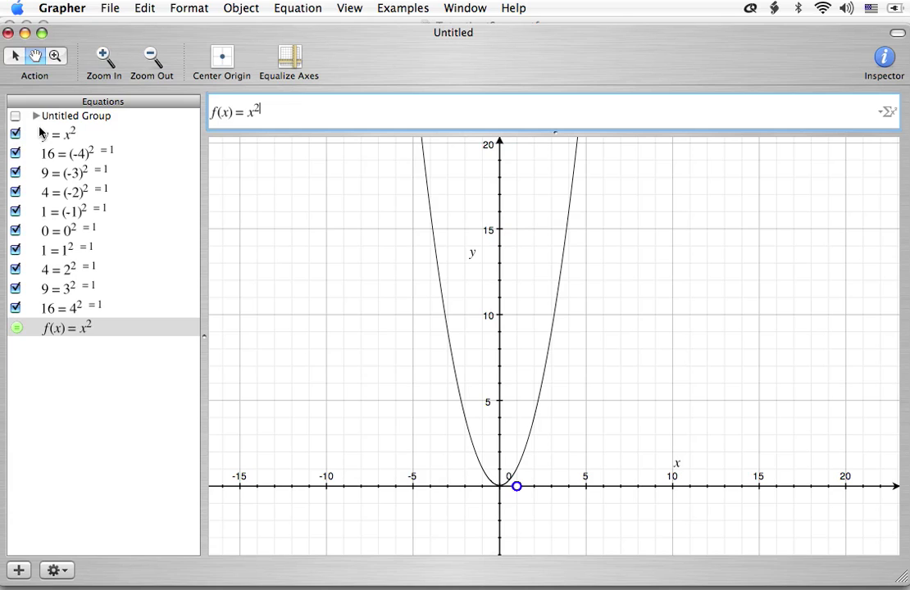
Step: Hide the y = x^2 curve, select f(x), and start a new blank equation
left_click(14, 133)
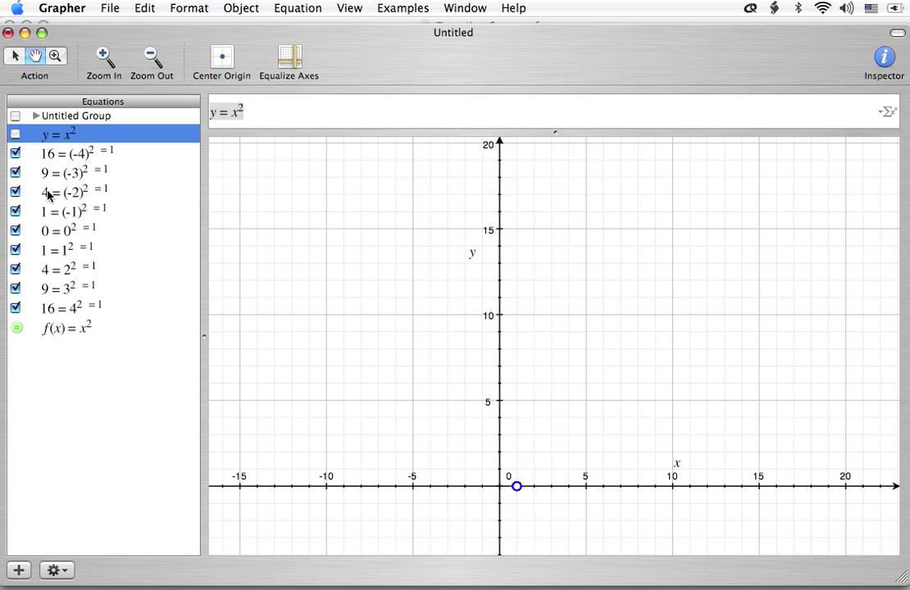
left_click(59, 328)
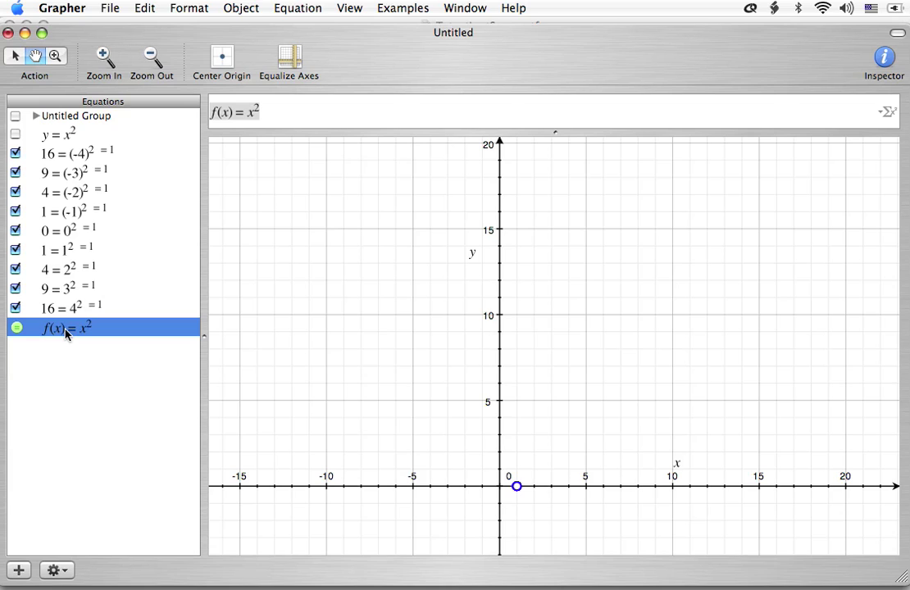
key("super+n")
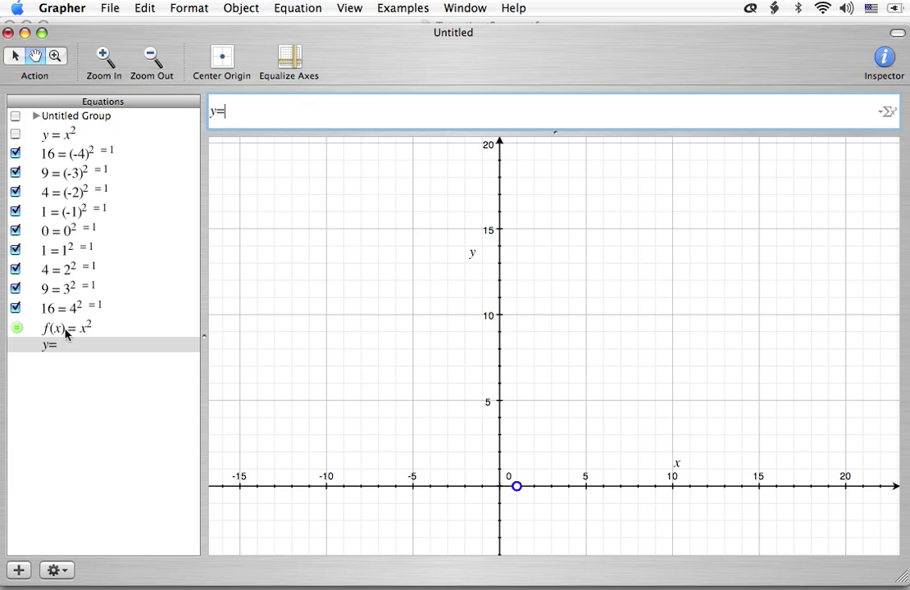
Step: Graph y = f(-4) as a horizontal line at 16, then delete that test equation
key("BackSpace")
key("BackSpace")
type("f")
key("BackSpace")
type("y = f(-4")
key("Return")
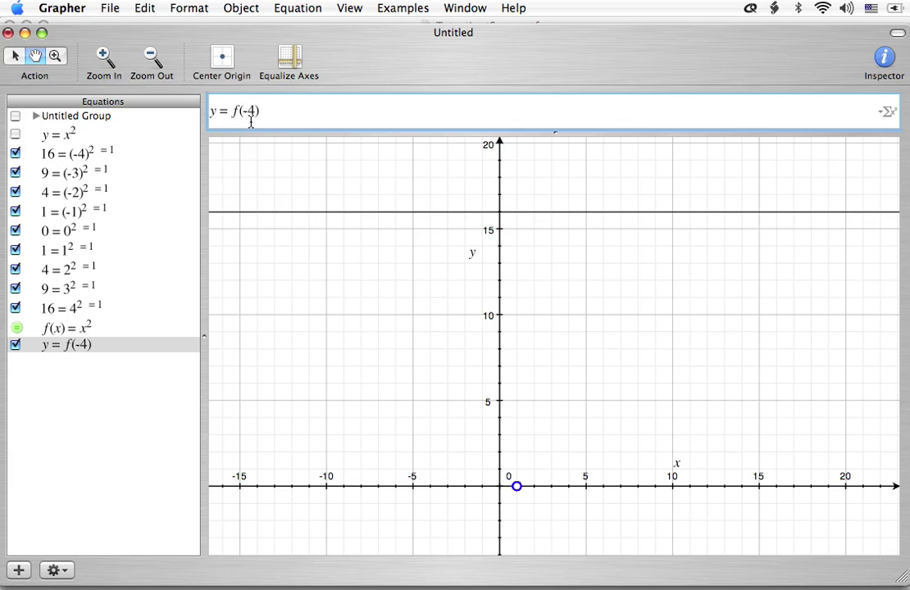
left_click(86, 347)
key("Delete")
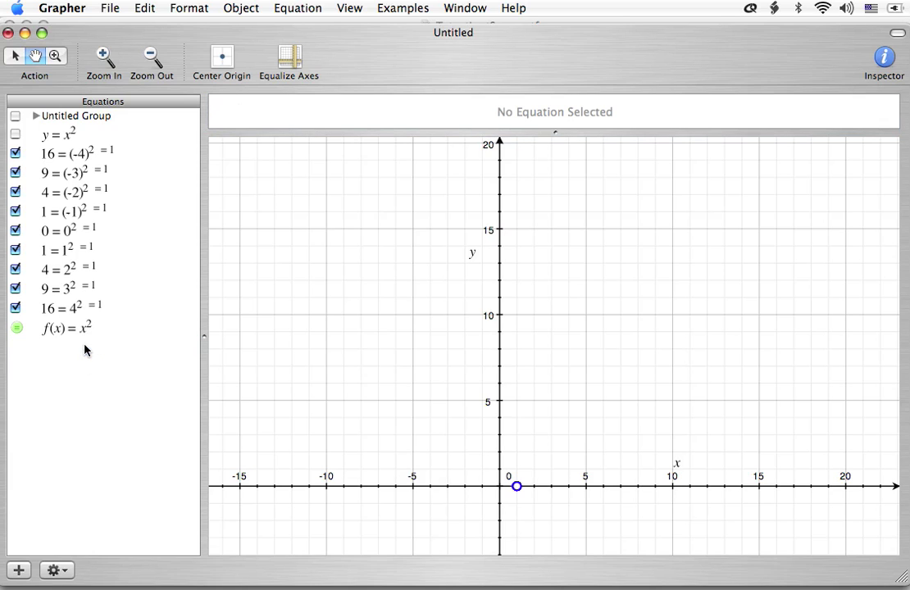
Step: Add the list definition u = {-4, -3, -2, -1, 0, 1, 2, 3, 4}
key("super+shift+n")
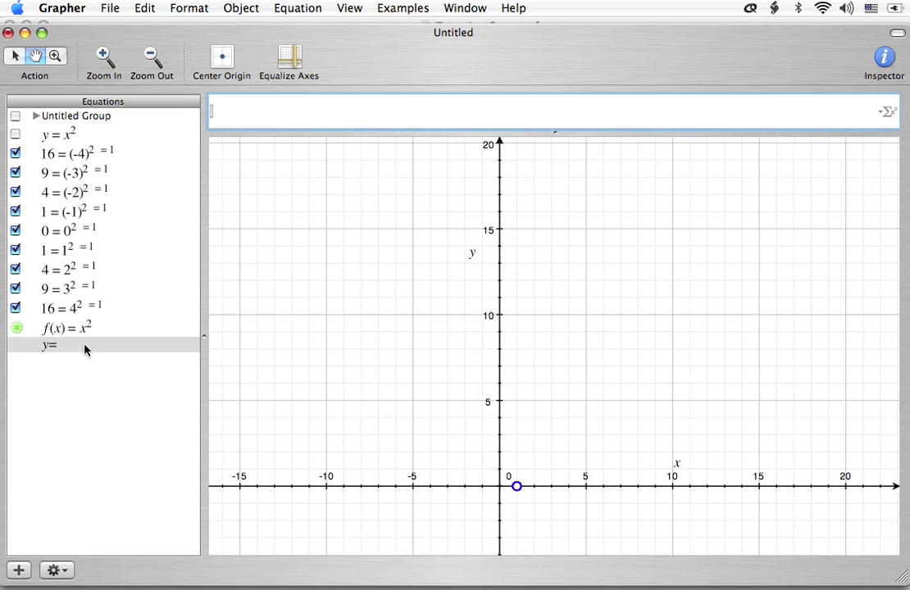
type("u = {")
type("-4, -3, -2, -1, 0, 1, 2")
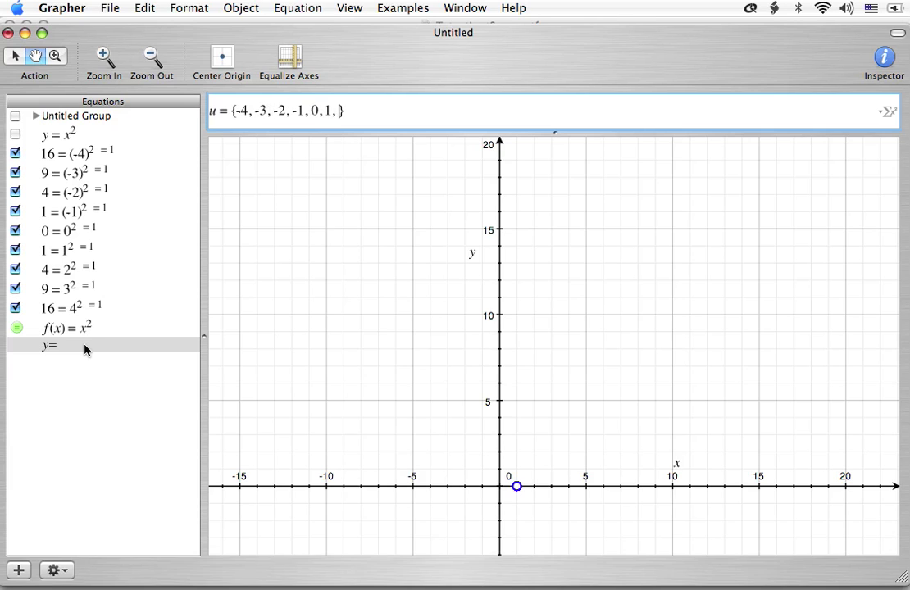
type(", 3, 4")
key("Return")
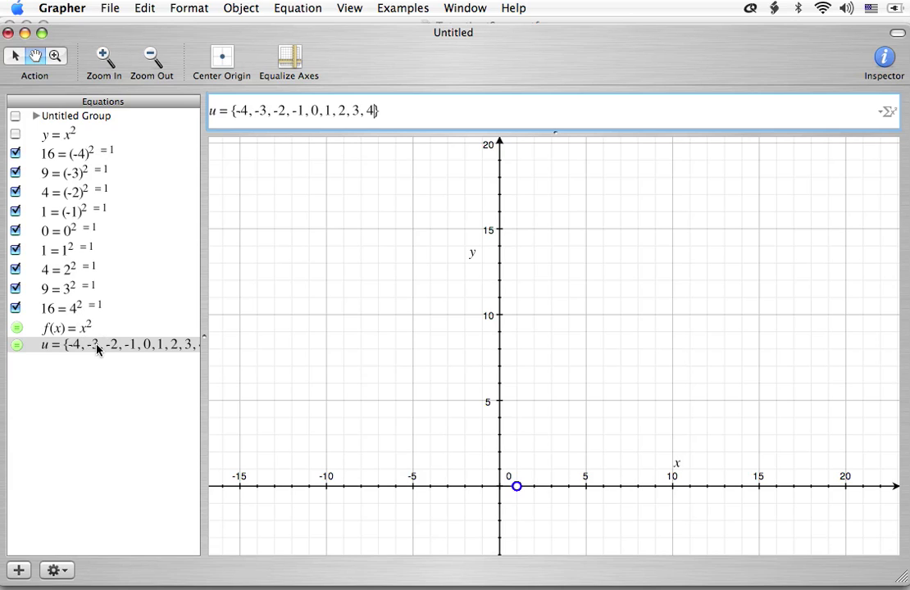
left_click(309, 8)
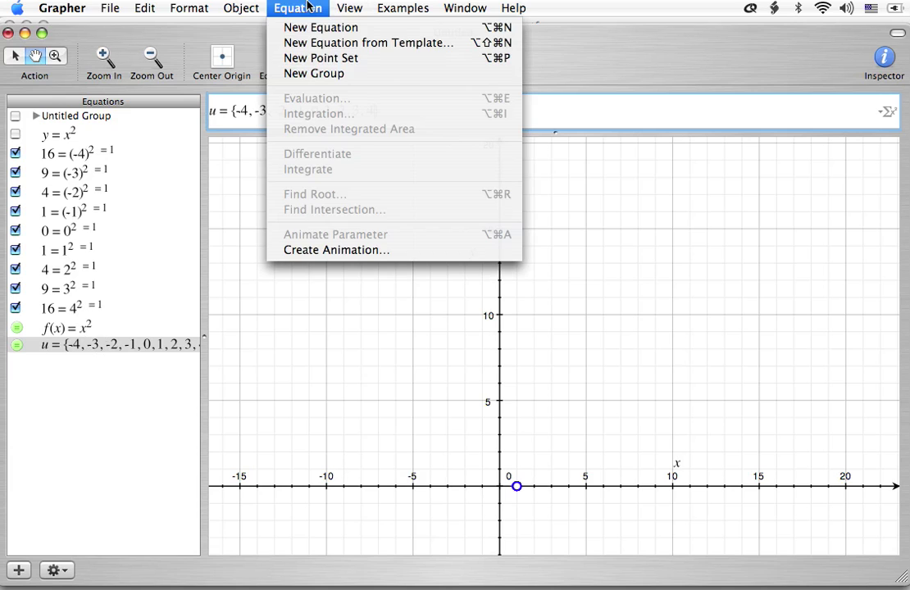
Step: Insert a Parametric Cartesian Curve template, [x, y] for t = 0…10
left_click(314, 46)
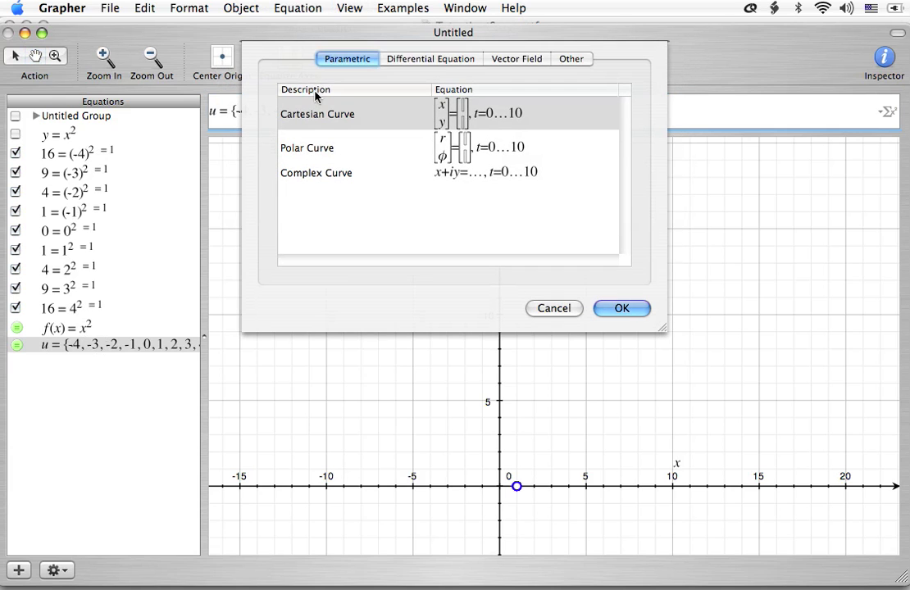
left_click(320, 116)
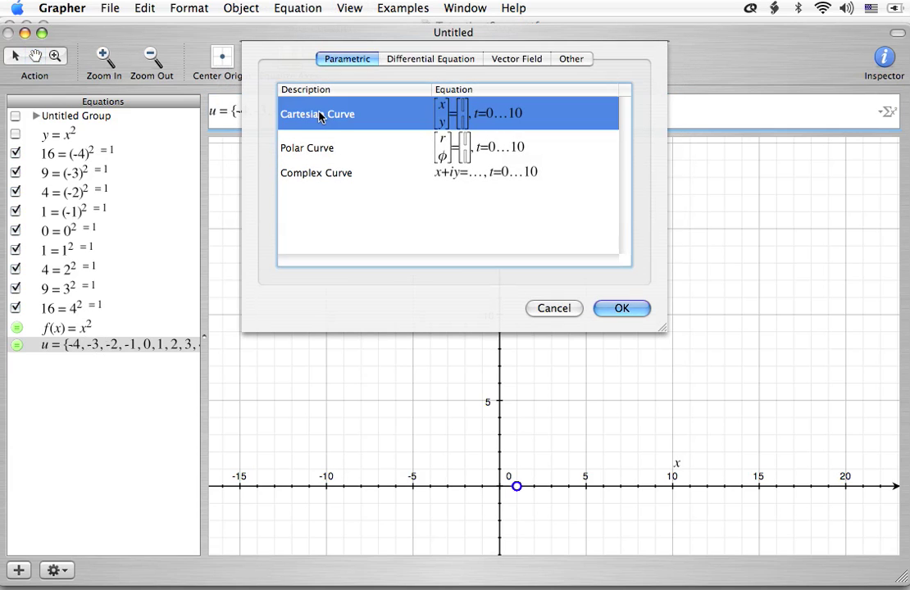
left_click(628, 310)
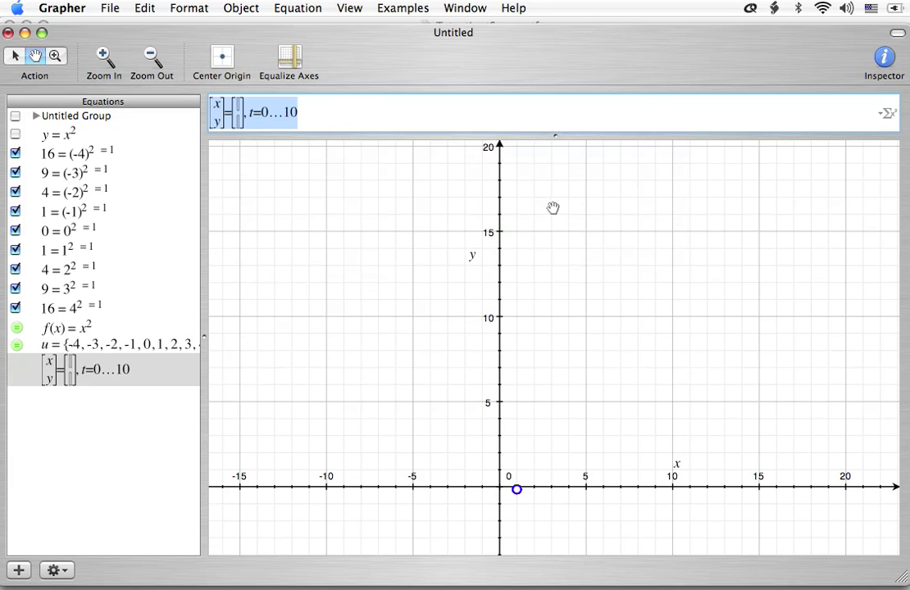
Step: Edit the template to [x, y] = [u, f(u)] with no t range, plotting the nine list points
left_click(358, 117)
key("BackSpace")
key("BackSpace")
key("BackSpace")
key("BackSpace")
key("BackSpace")
key("BackSpace")
key("BackSpace")
key("BackSpace")
key("BackSpace")
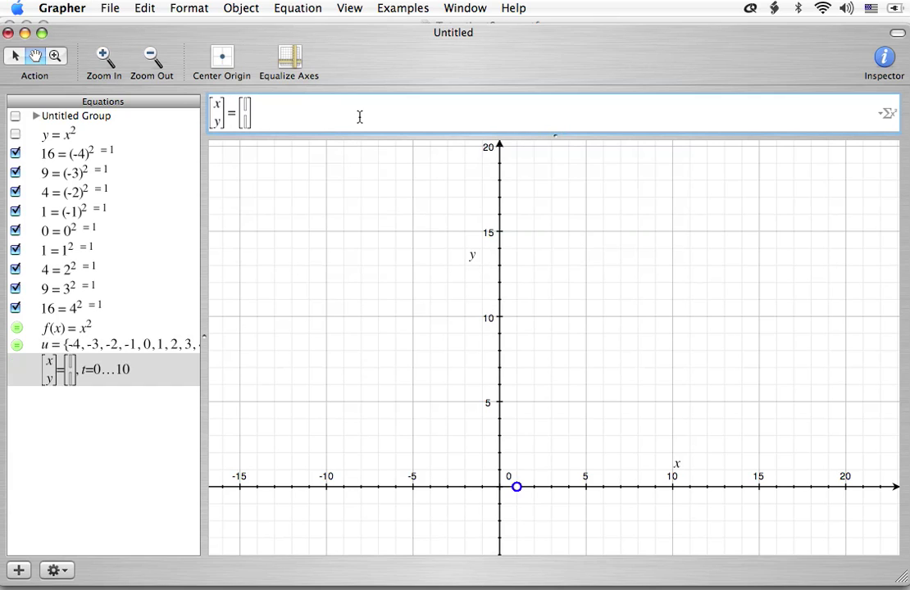
type("u")
type("(")
type("u")
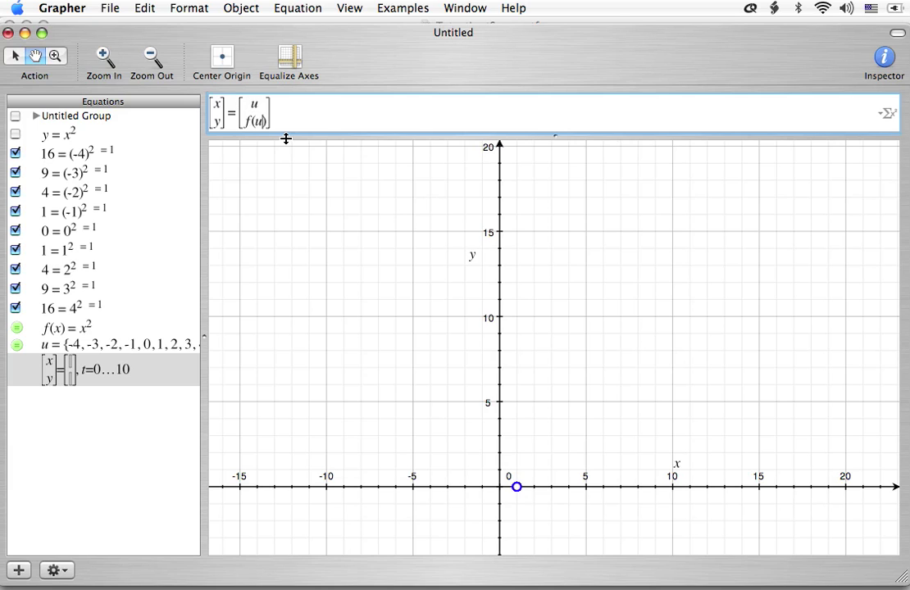
key("Return")
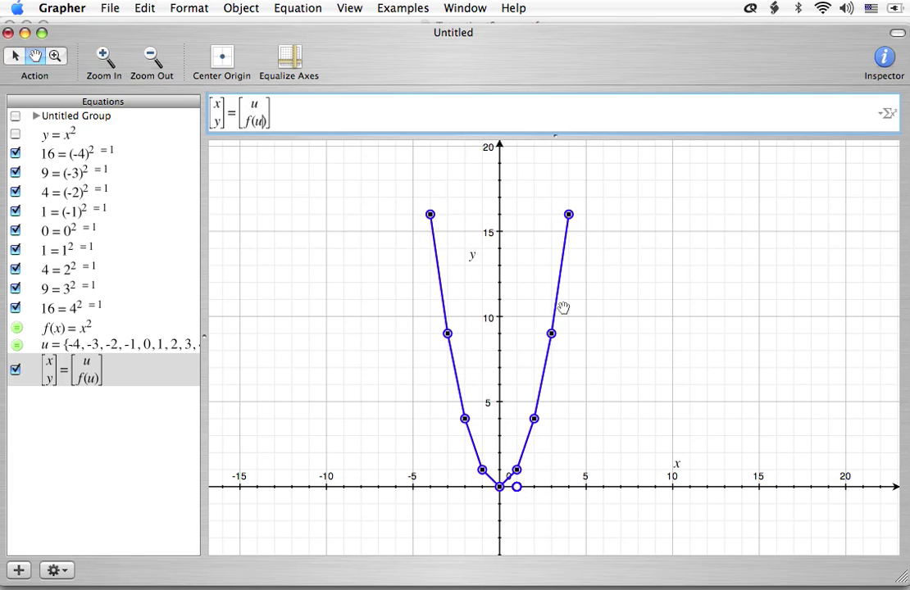
left_click(137, 401)
left_click(119, 376)
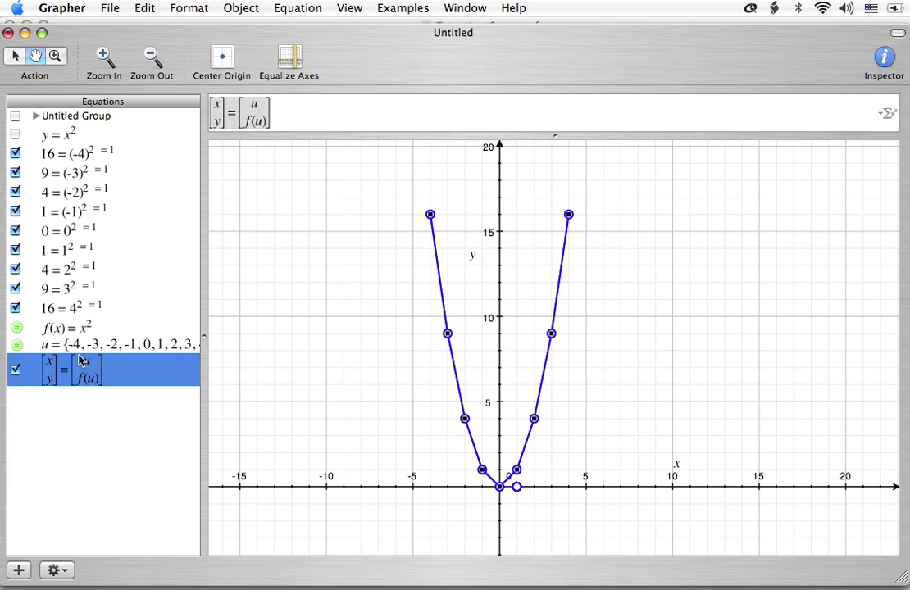
Step: Style the points with Polygon off, Blueberry fill and a slightly smaller size
left_click(886, 64)
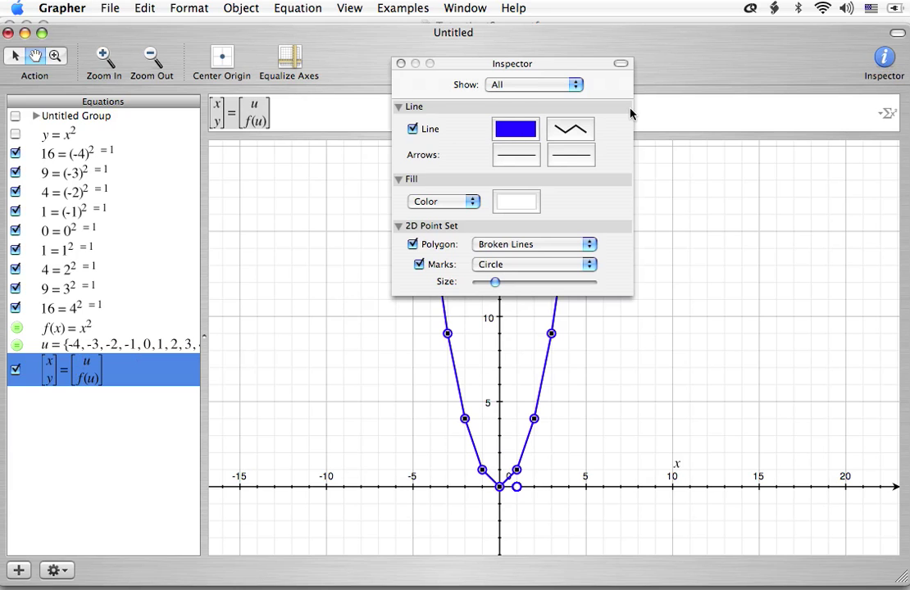
left_click(412, 245)
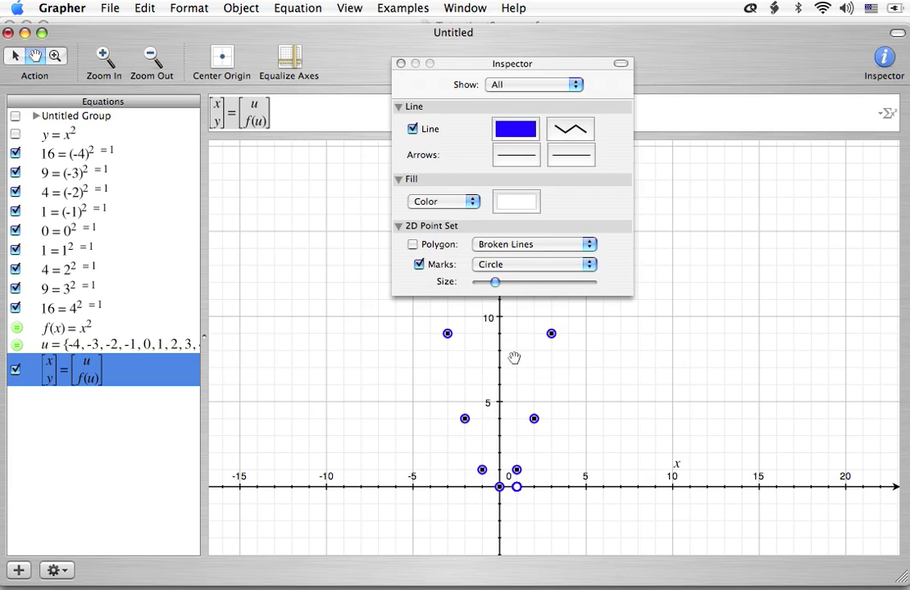
left_click(517, 200)
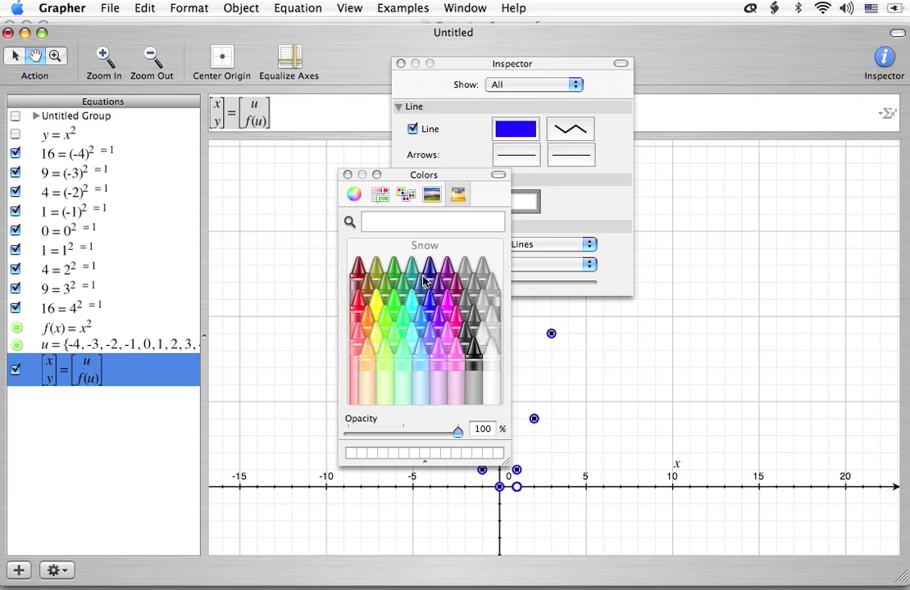
left_click(426, 300)
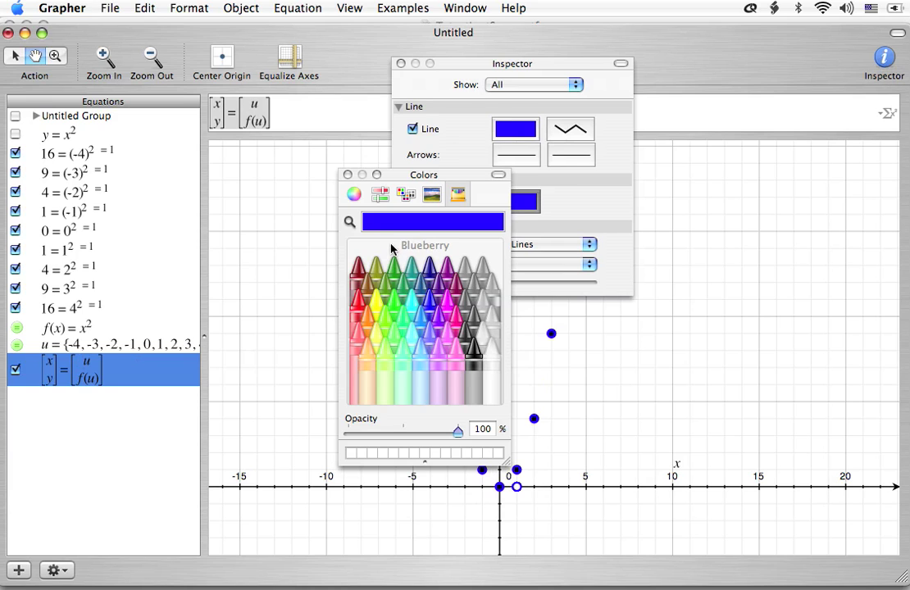
left_click(347, 174)
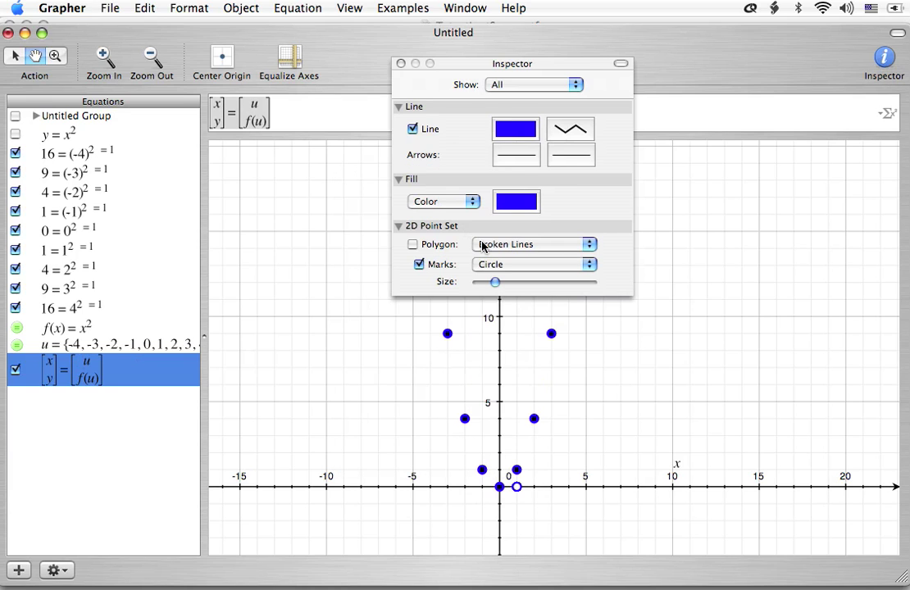
left_click_drag(494, 283, 488, 284)
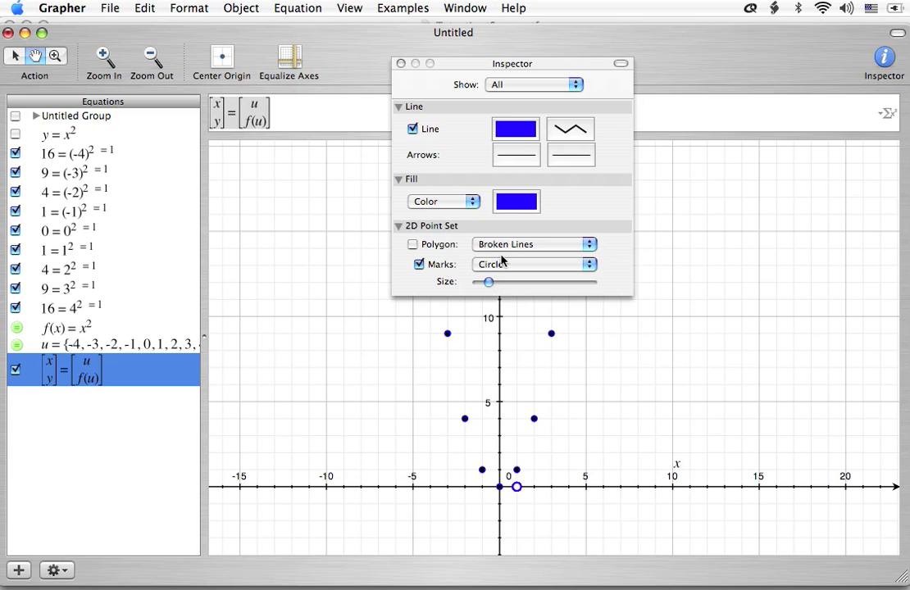
left_click(400, 64)
left_click(133, 405)
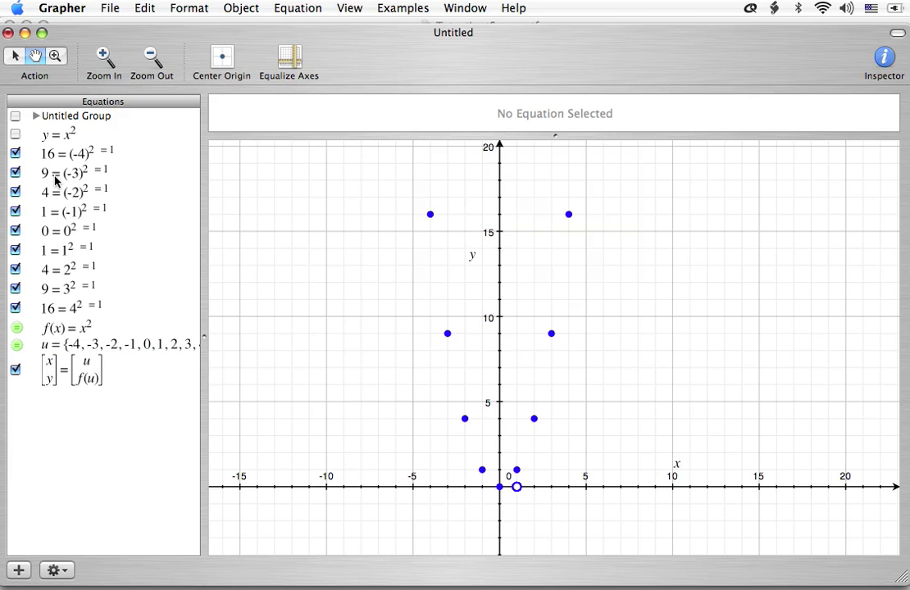
Step: Keep y = x^2 hidden and delete the nine checks 16 = (-4)^2 through 16 = 4^2
left_click(16, 134)
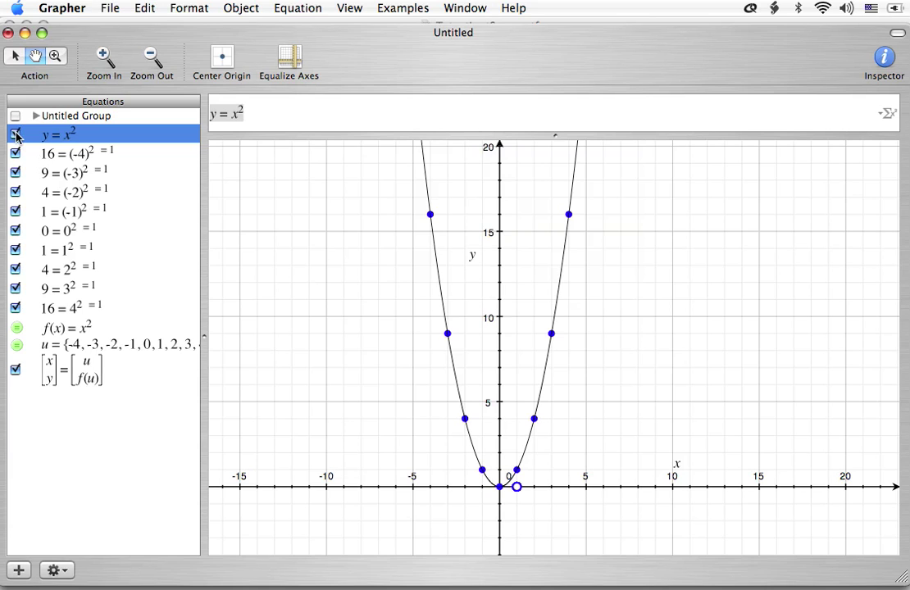
left_click(16, 135)
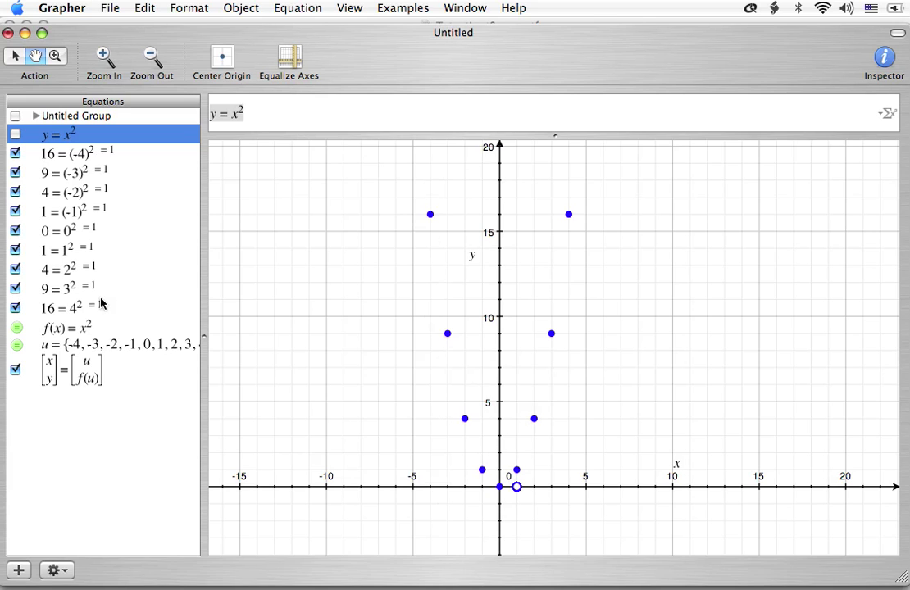
left_click(67, 151)
left_click(73, 309, "shift")
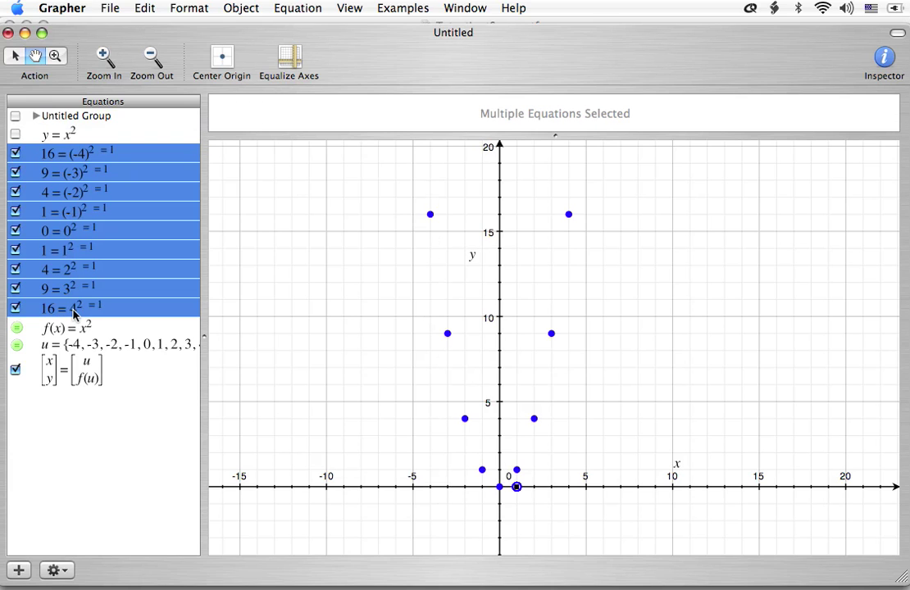
key("Delete")
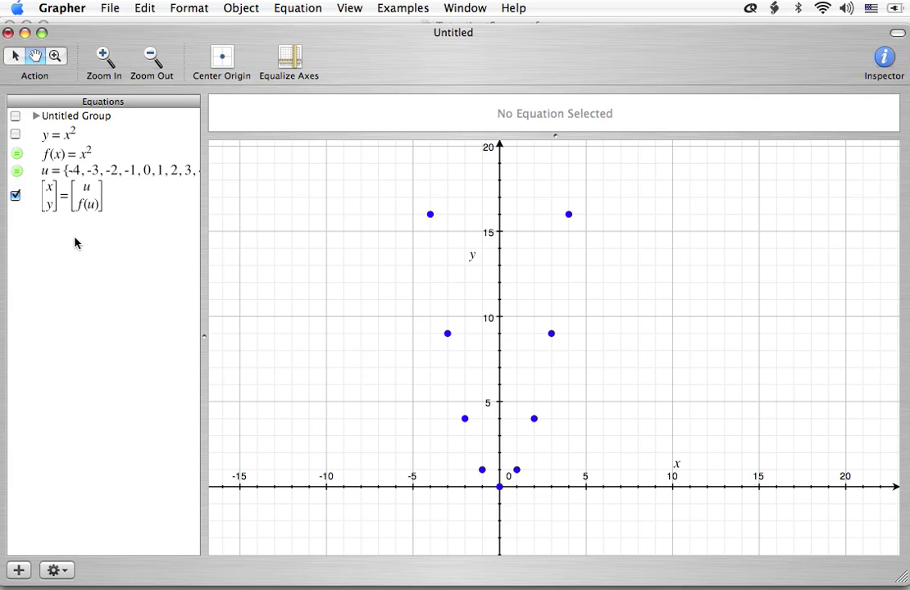
Step: Show y = x² again, expand the Untitled Group, and turn on its first segment [t,0]
left_click(15, 134)
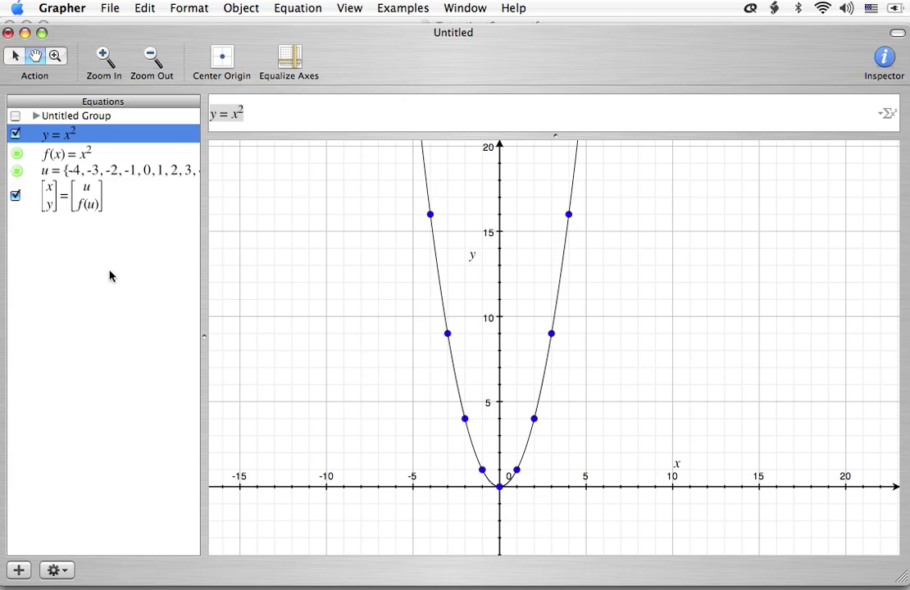
left_click(36, 118)
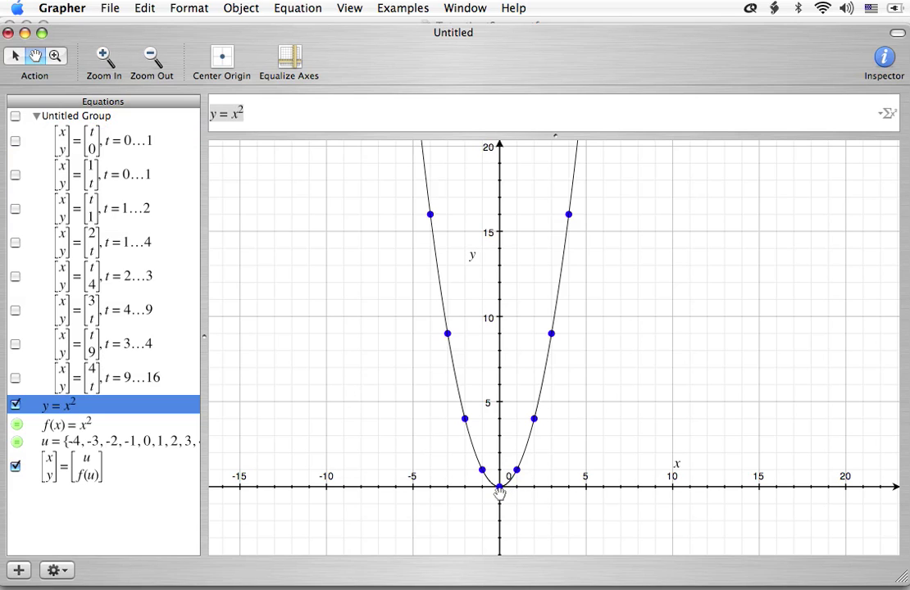
left_click(16, 141)
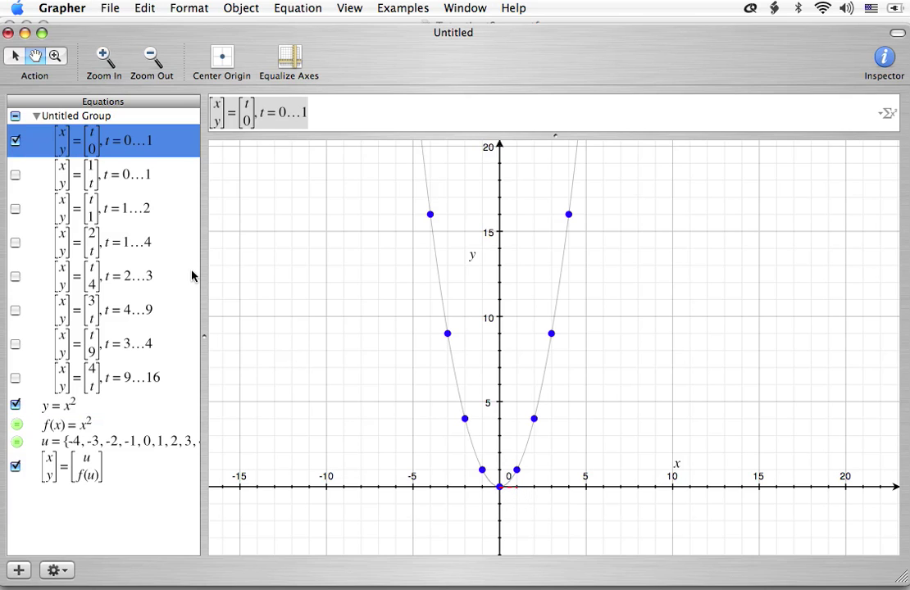
left_click(328, 112)
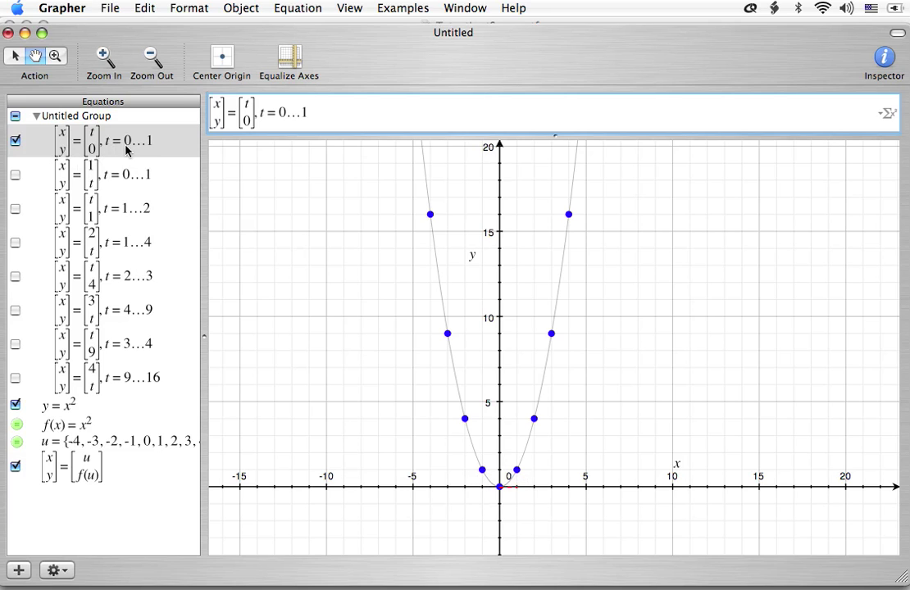
Step: Turn on the vertical staircase segment at x = 1 and the horizontal one at y = 1
left_click(15, 175)
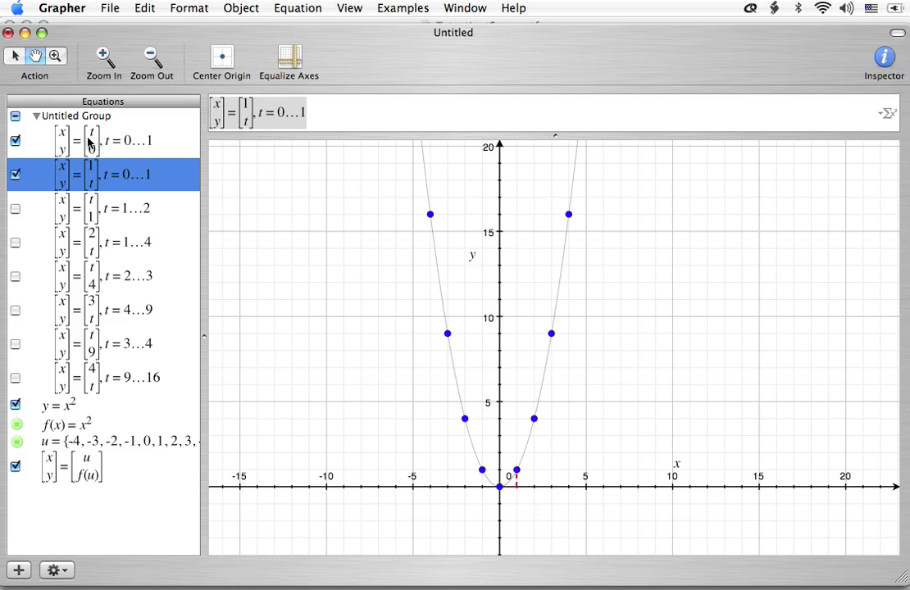
left_click(14, 210)
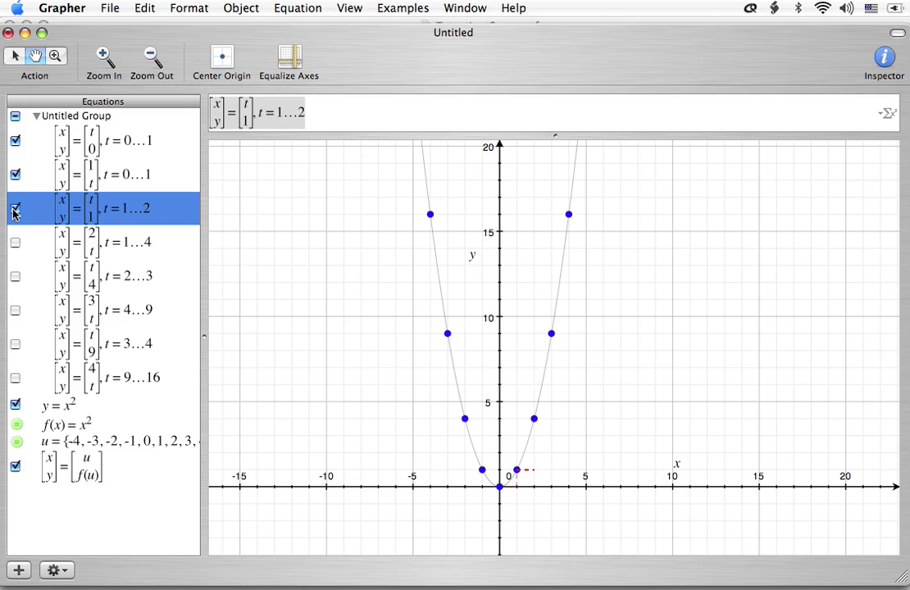
Step: Turn on the staircase segments at x = 2, y = 4, x = 3, y = 9 and x = 4
left_click(15, 243)
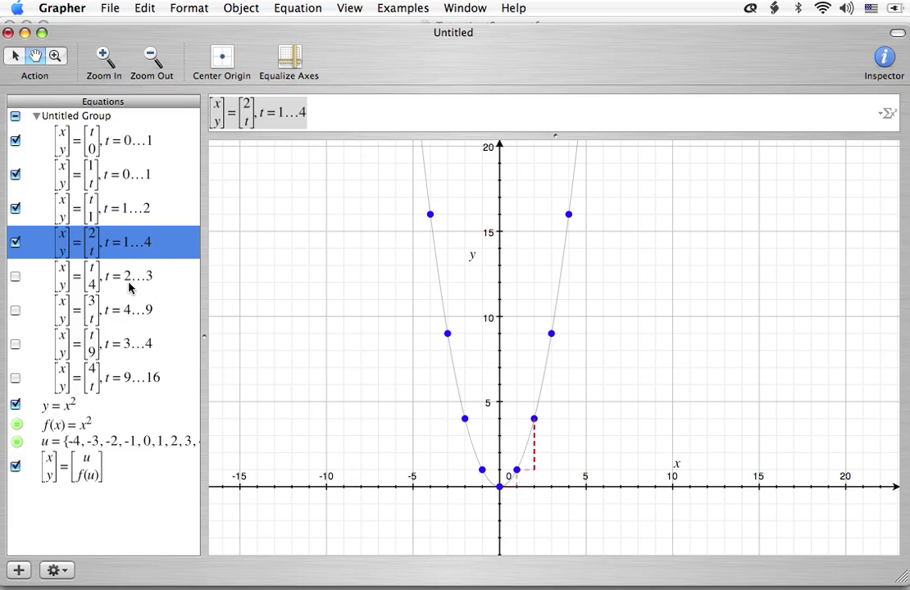
left_click(15, 277)
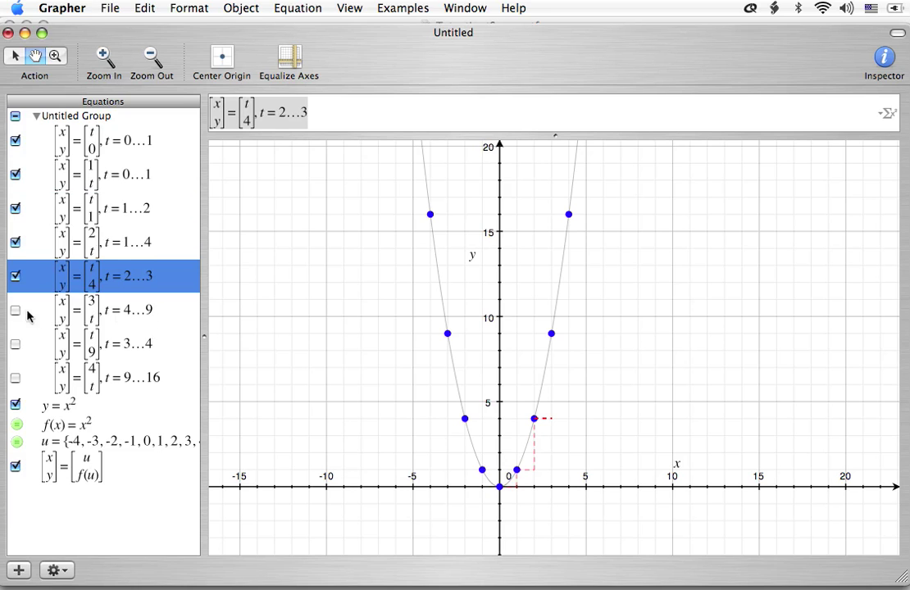
left_click(15, 311)
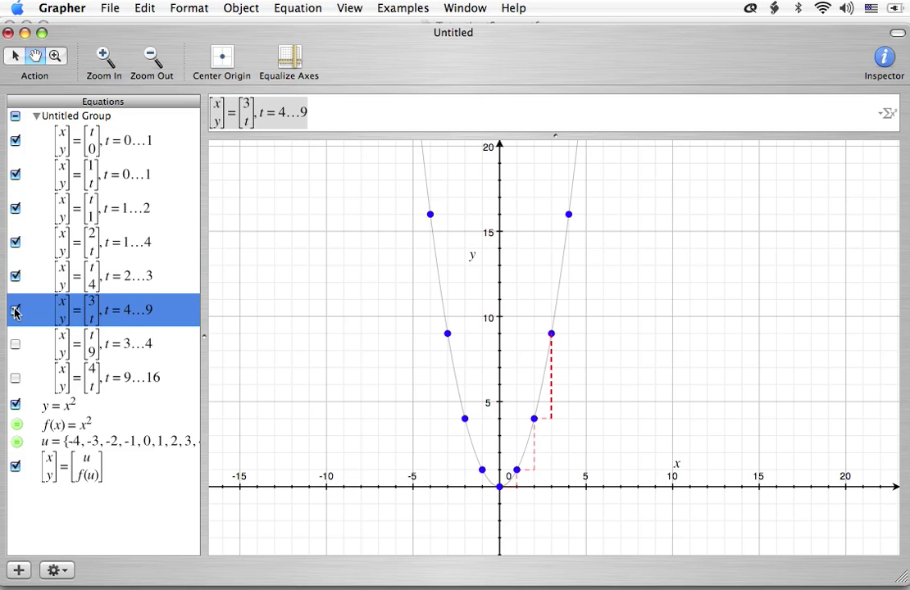
left_click(82, 347)
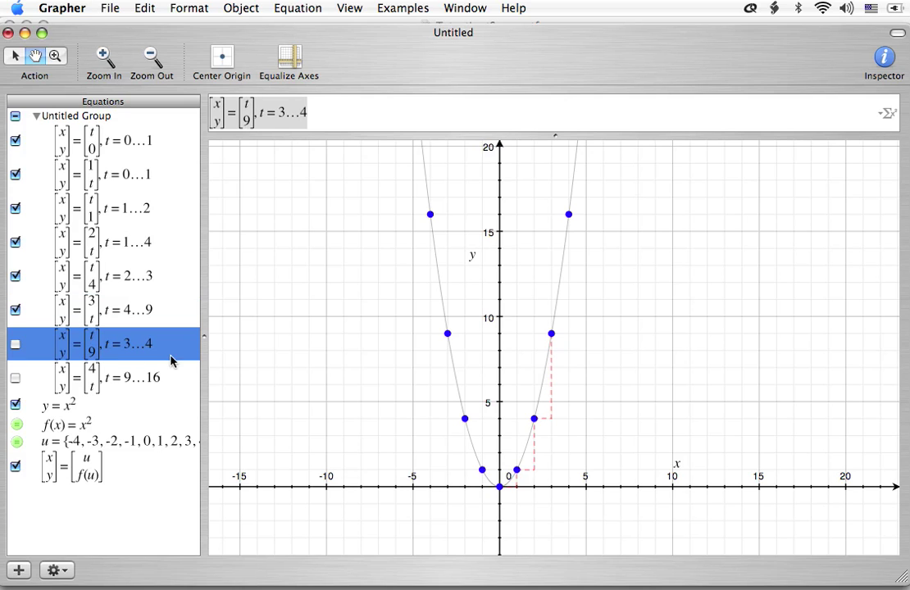
left_click(15, 345)
left_click(72, 377)
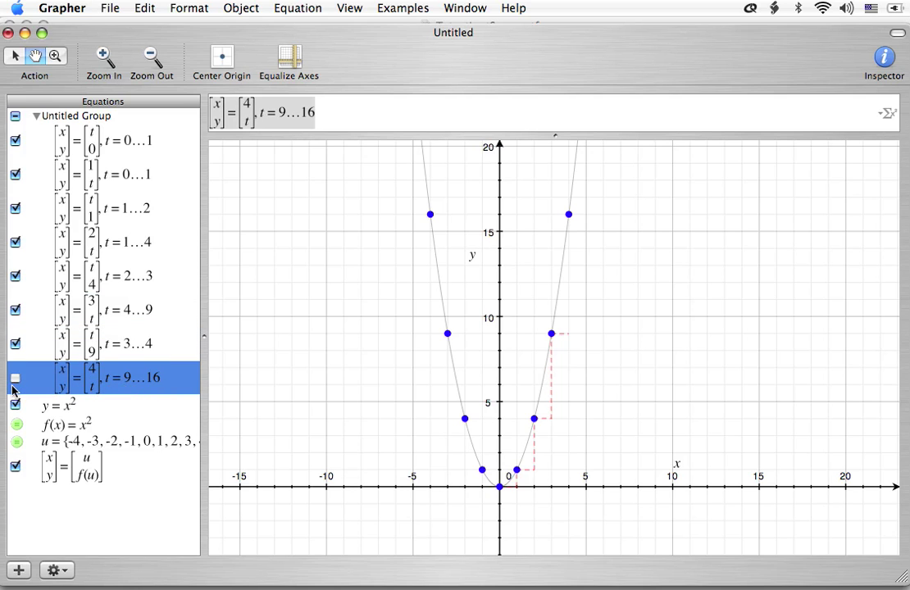
left_click(15, 378)
left_click(85, 506)
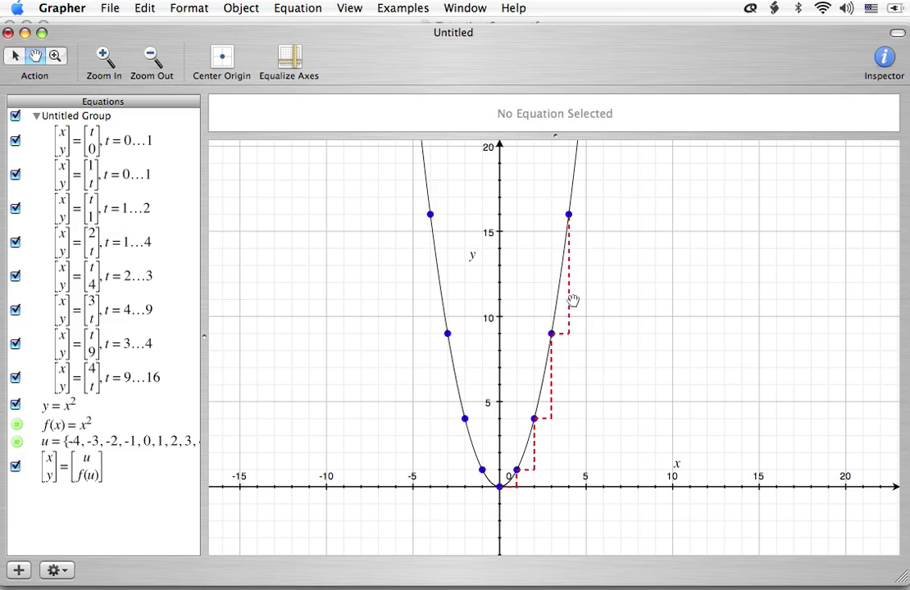
Step: Collapse the Untitled Group of staircase segments and add a new blank y= equation below [u, f(u)]
left_click(82, 408)
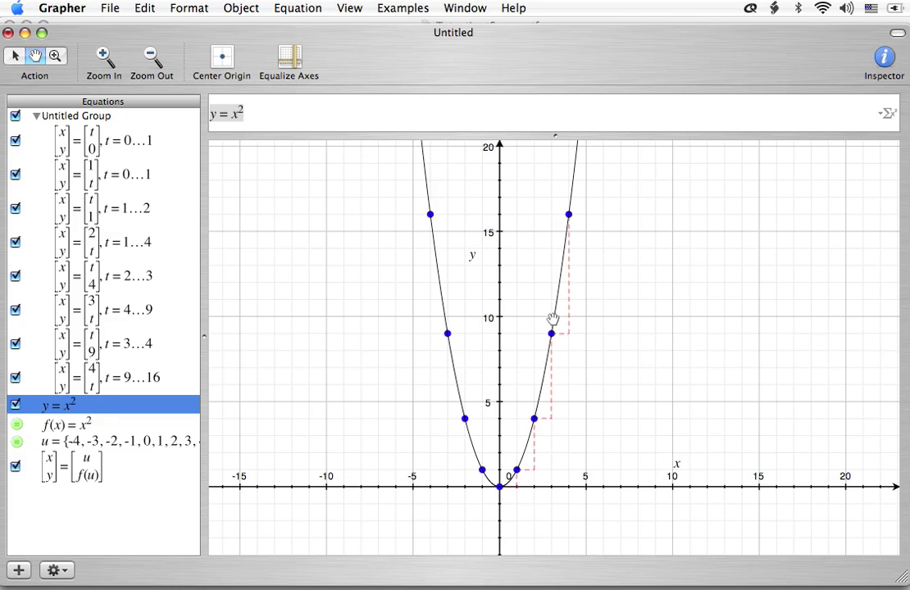
left_click(105, 507)
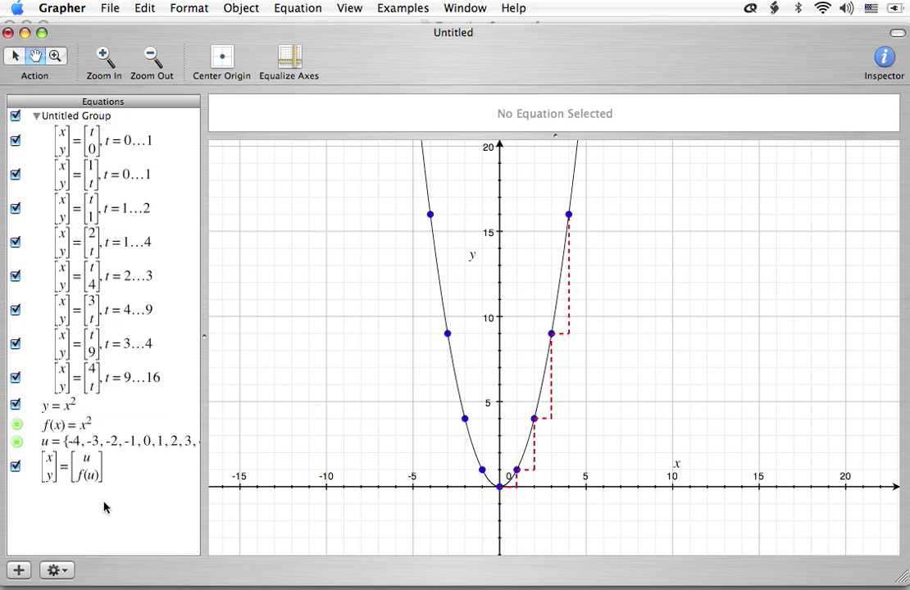
left_click(36, 116)
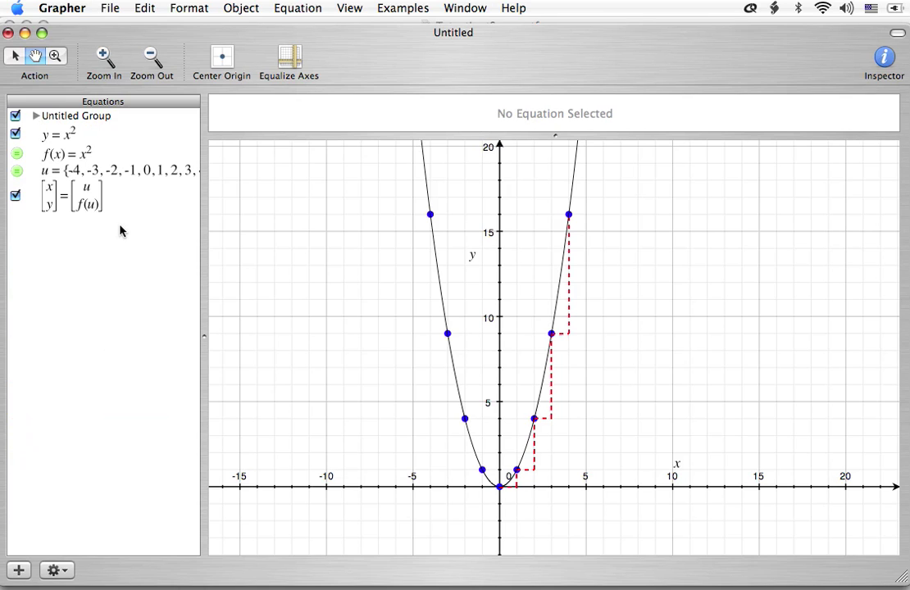
key("super+n")
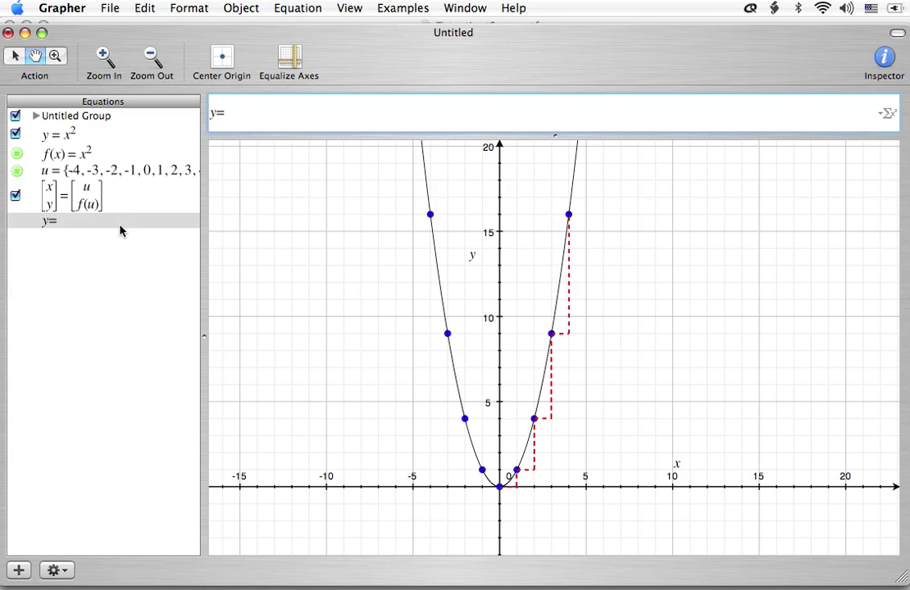
Step: Replace the new equation's y= text with '1, 3, 5, 7, ....'
key("BackSpace")
key("BackSpace")
type("1, 3, 5, 7, ....")
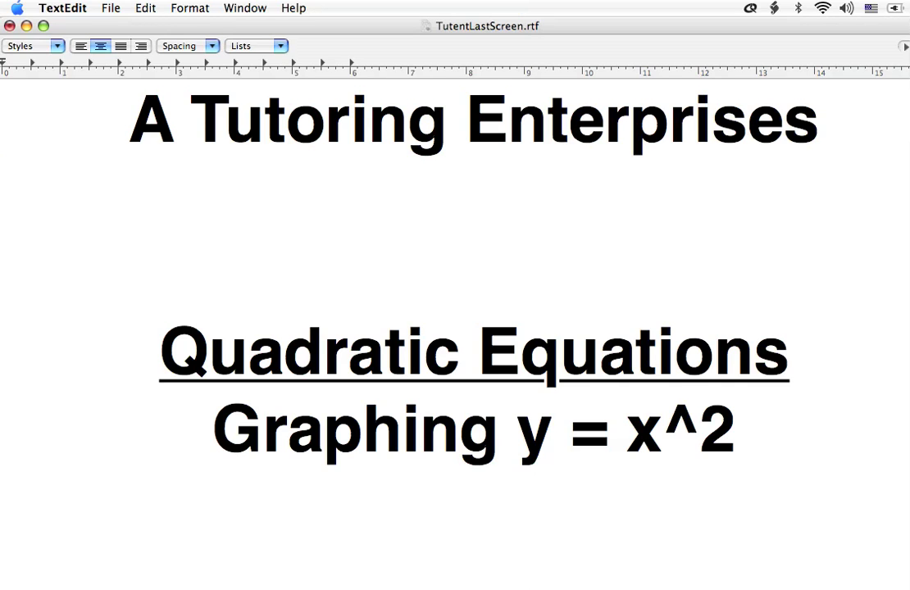
Step: Scroll TutentLastScreen.rtf down to the tutoring company's contact details
scroll(454, 328, "down", 2)
scroll(455, 328, "down", 10)
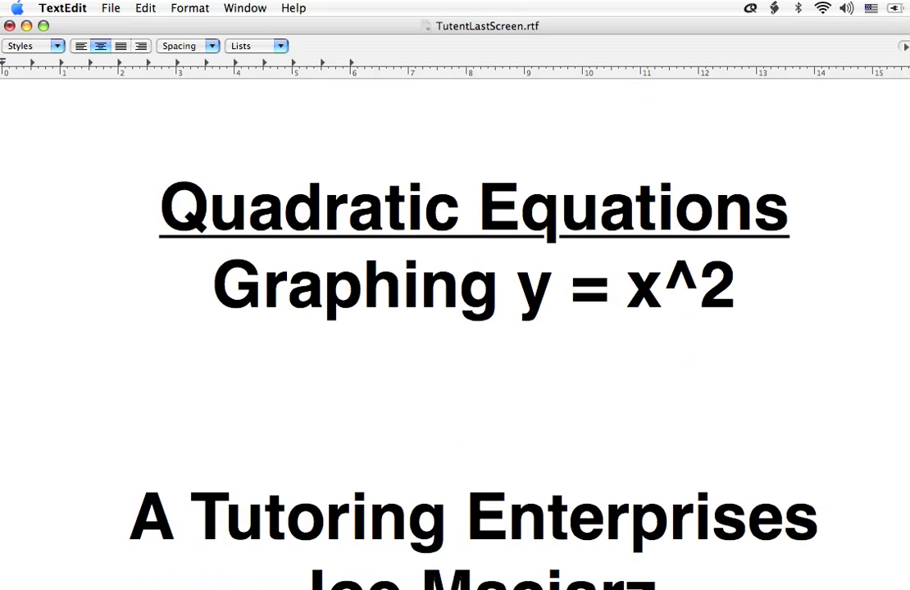
scroll(454, 328, "down", 6)
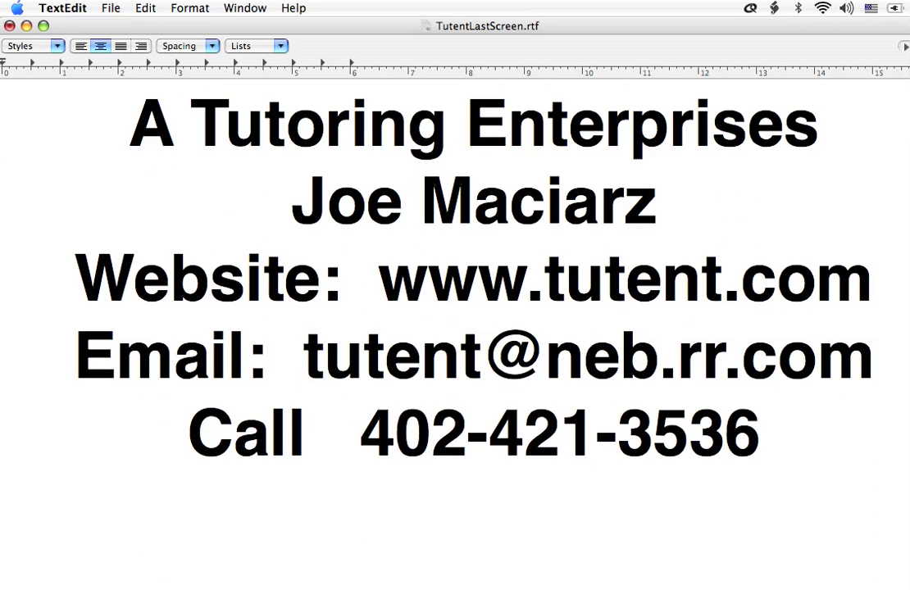